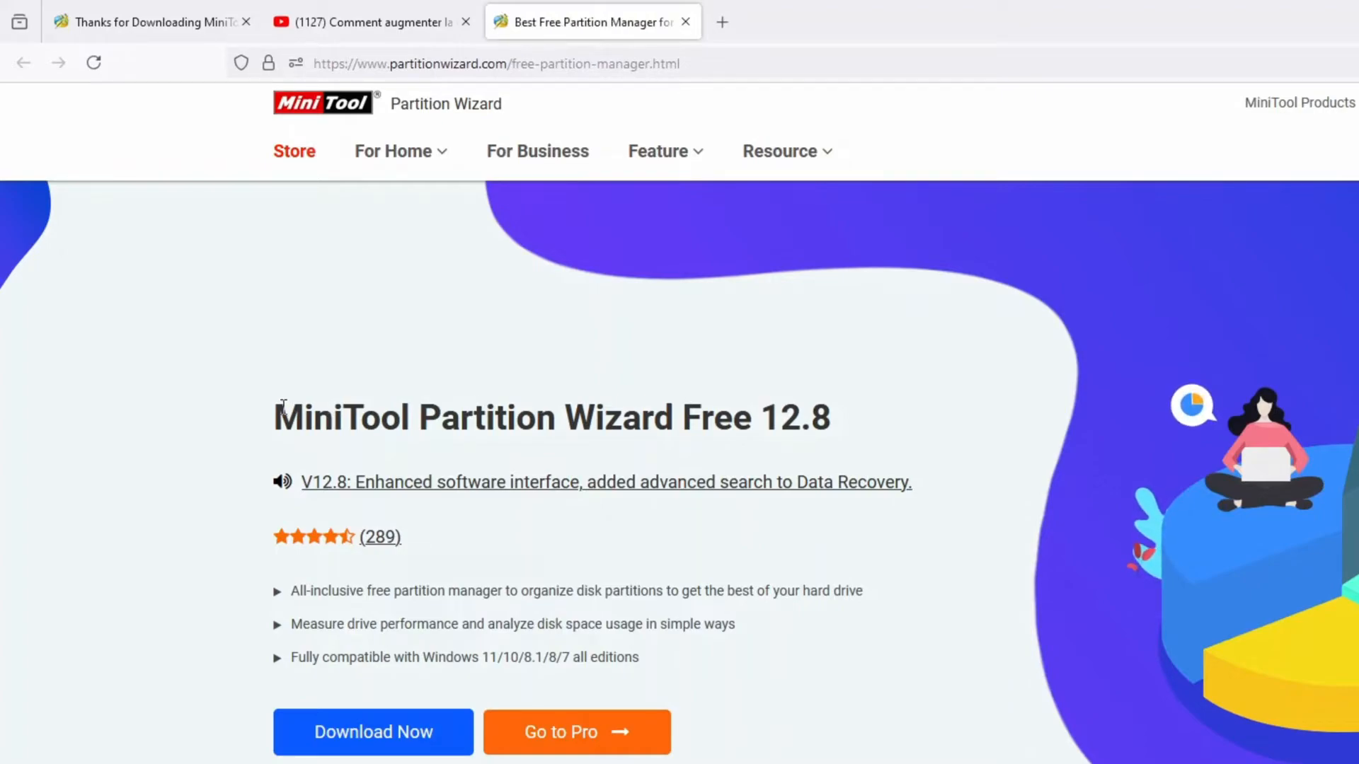
Download MiniTool Partition Wizard Free 12.8 and show the downloaded pw-free-online(5).exe in its folder
left_click_drag(282, 407, 847, 399)
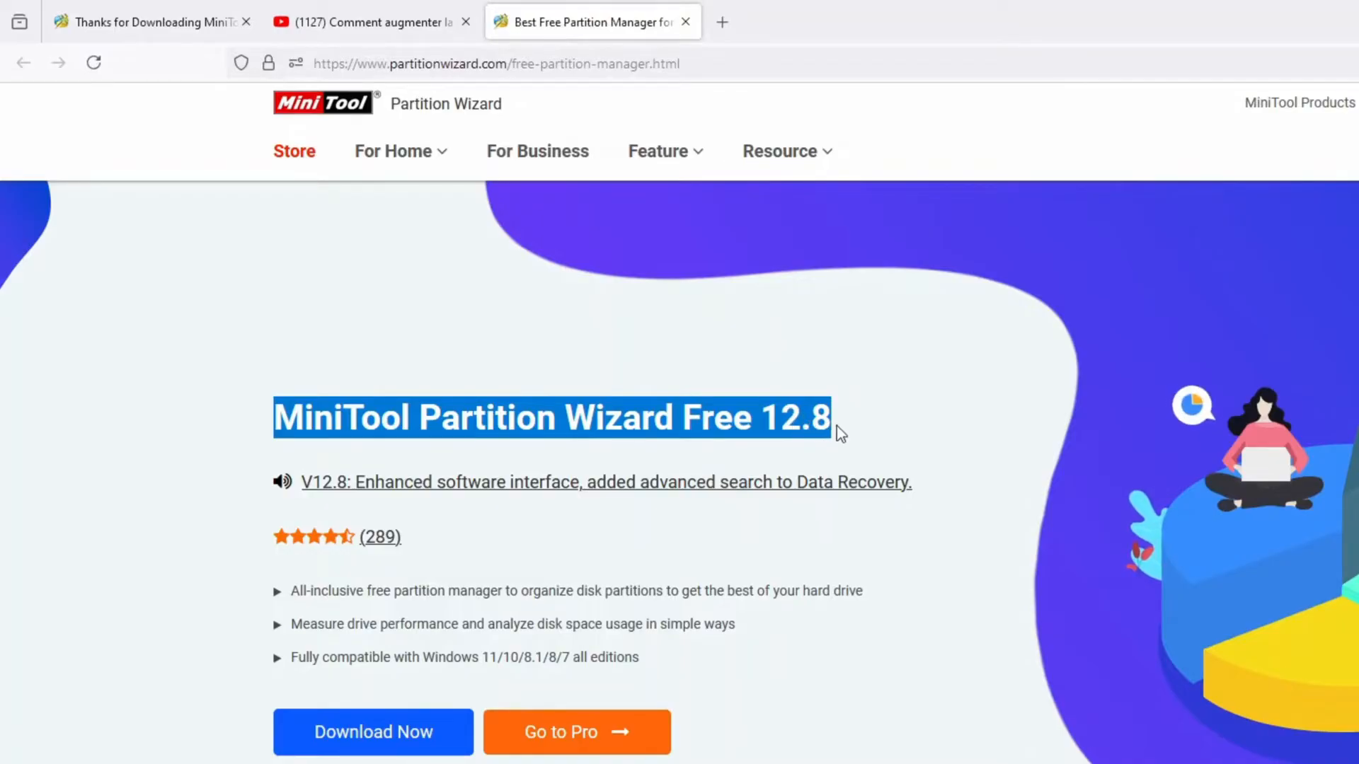
left_click(864, 417)
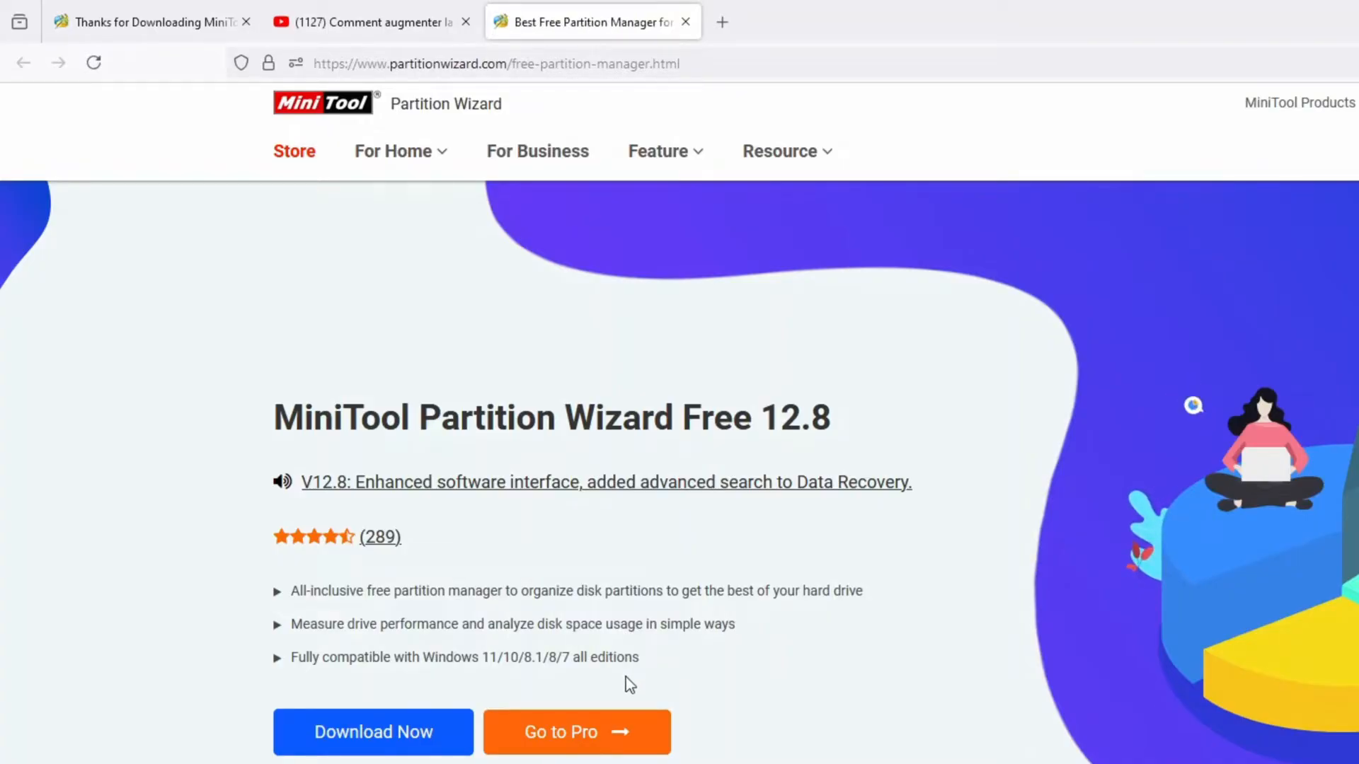
left_click(386, 745)
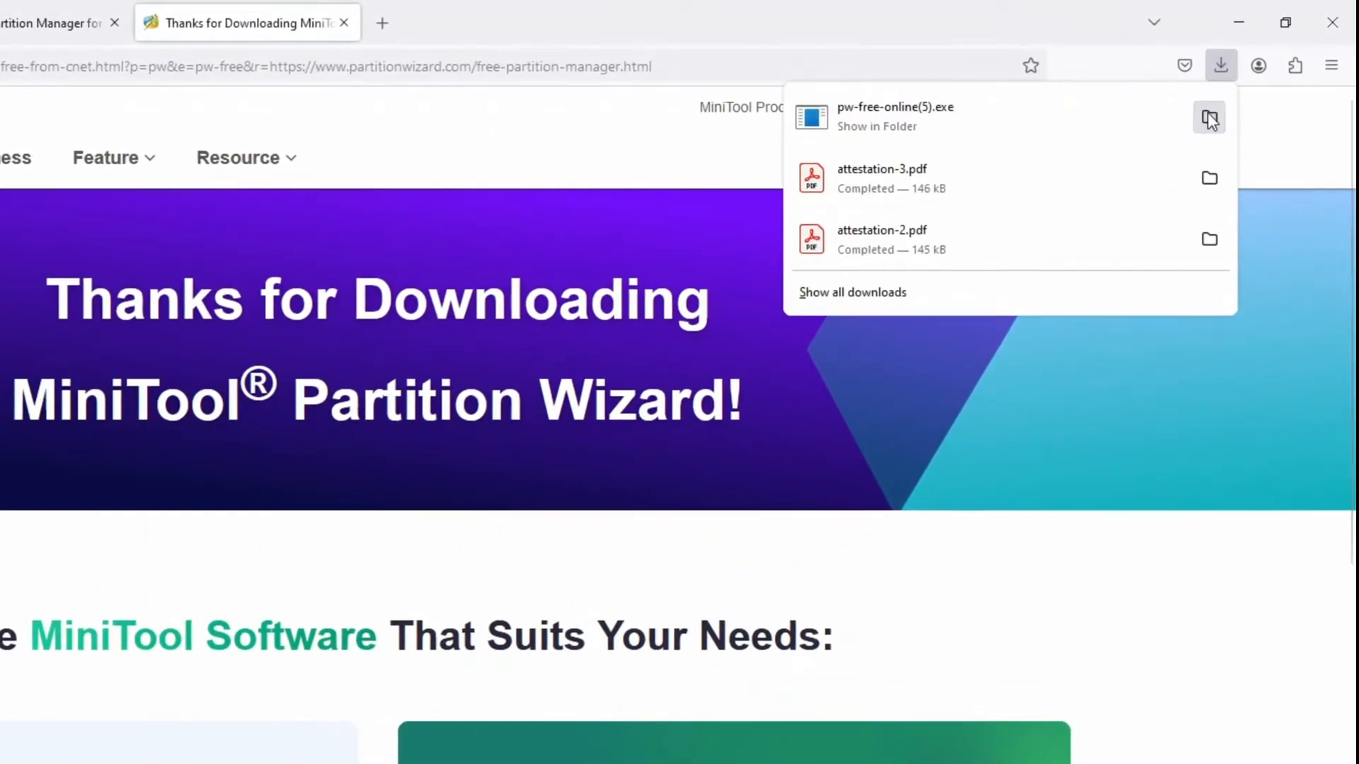
left_click(1210, 118)
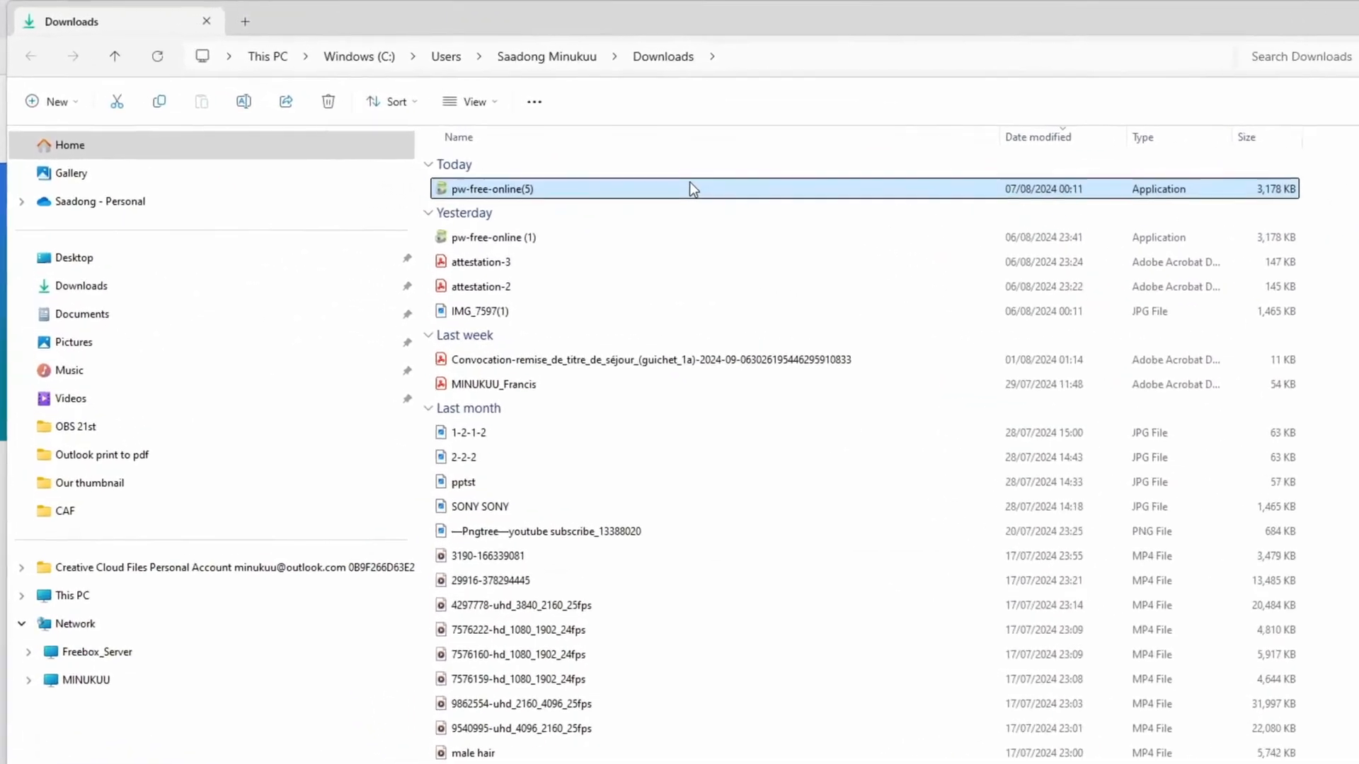
Run the pw-free-online(5) installer in Français and agree to uninstall the previous MiniTool Partition Wizard installation
double_click(691, 188)
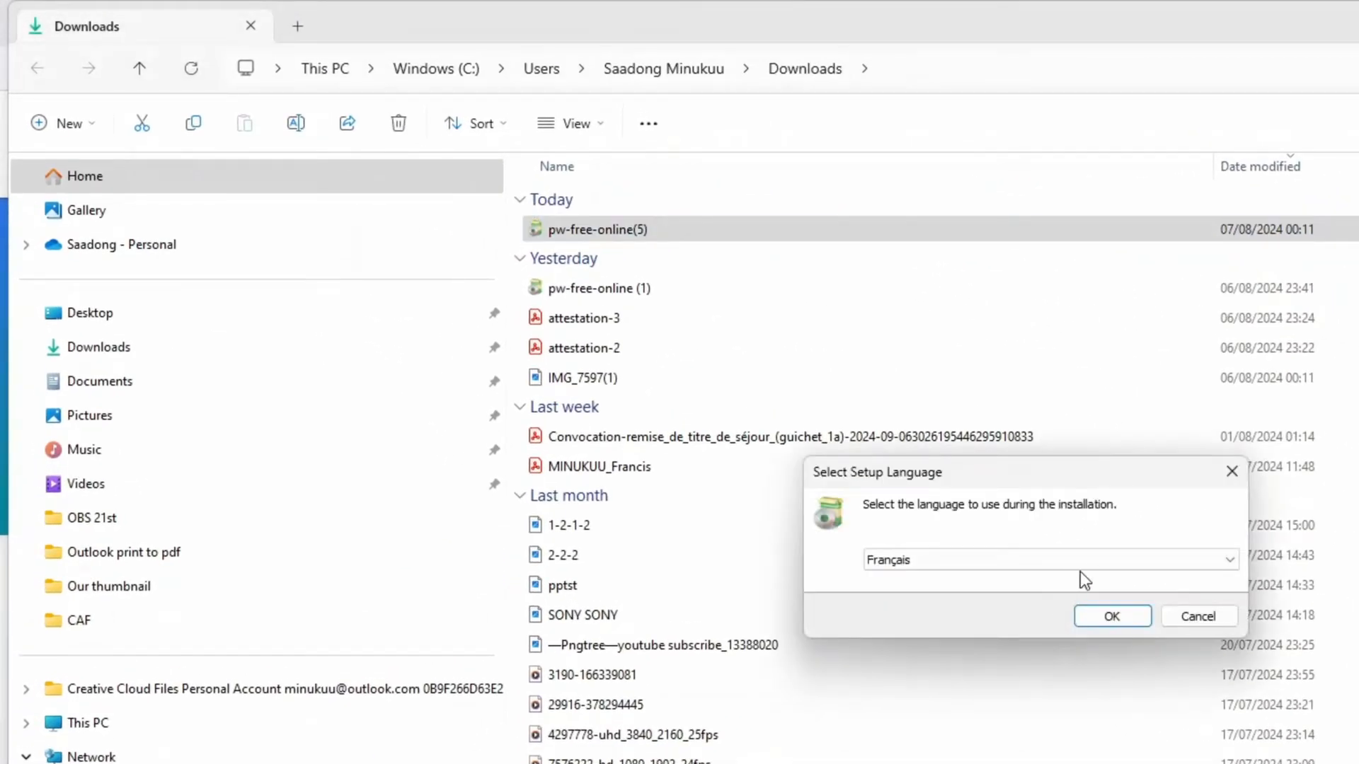
left_click(1092, 566)
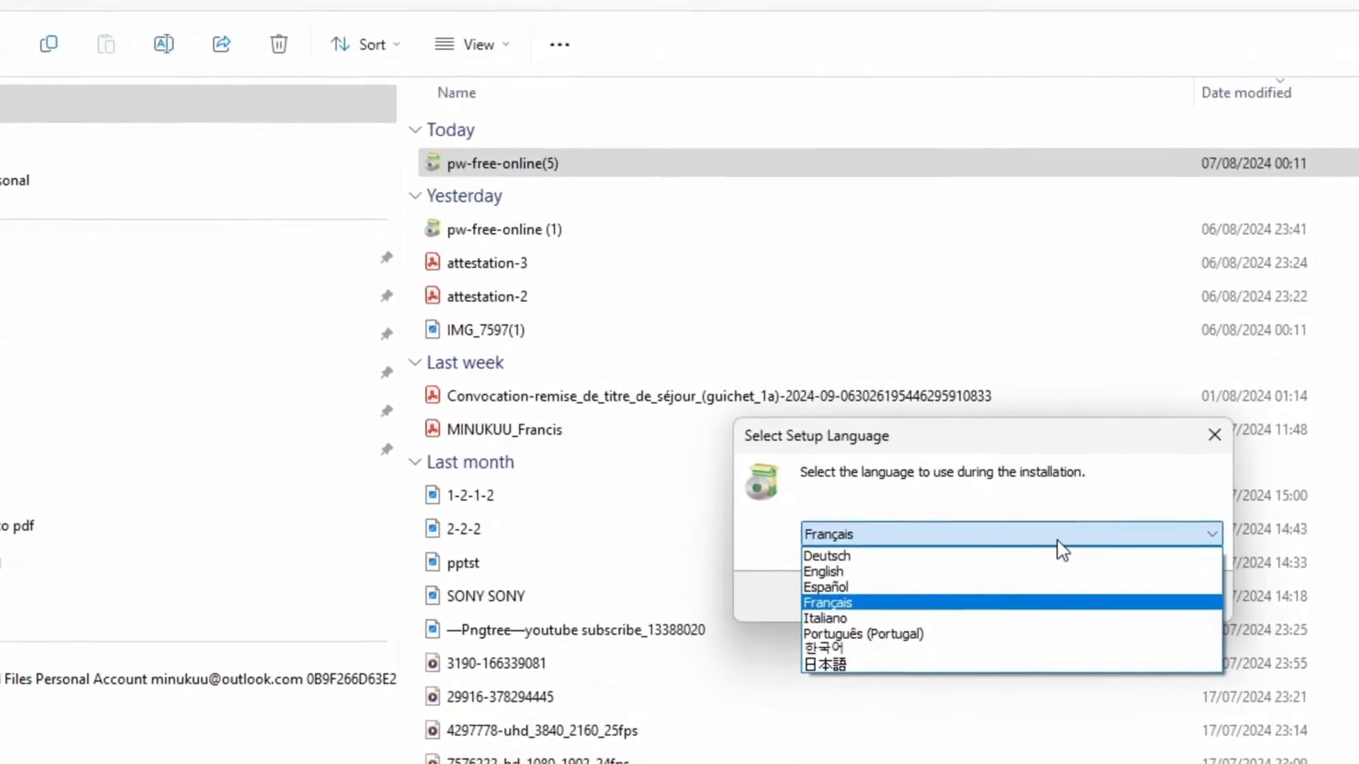
left_click(1022, 601)
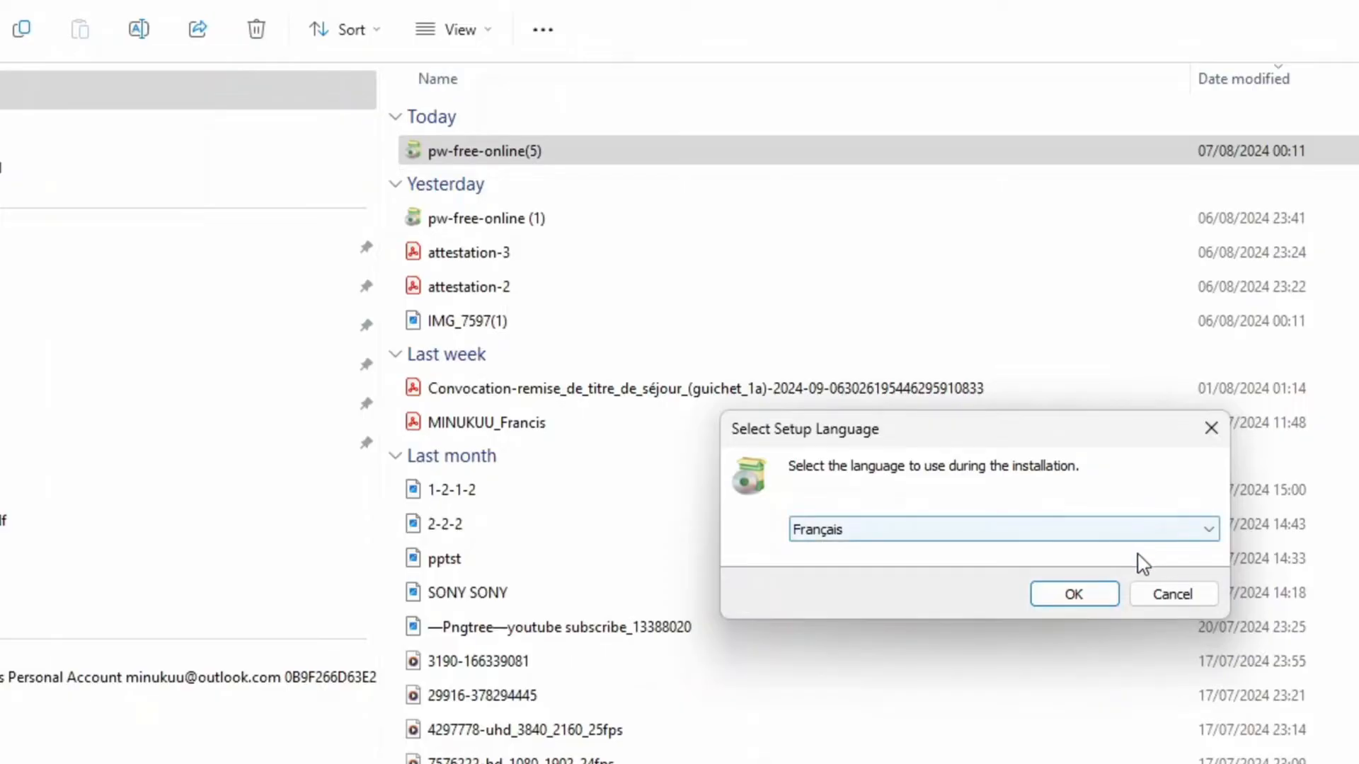
left_click(1076, 600)
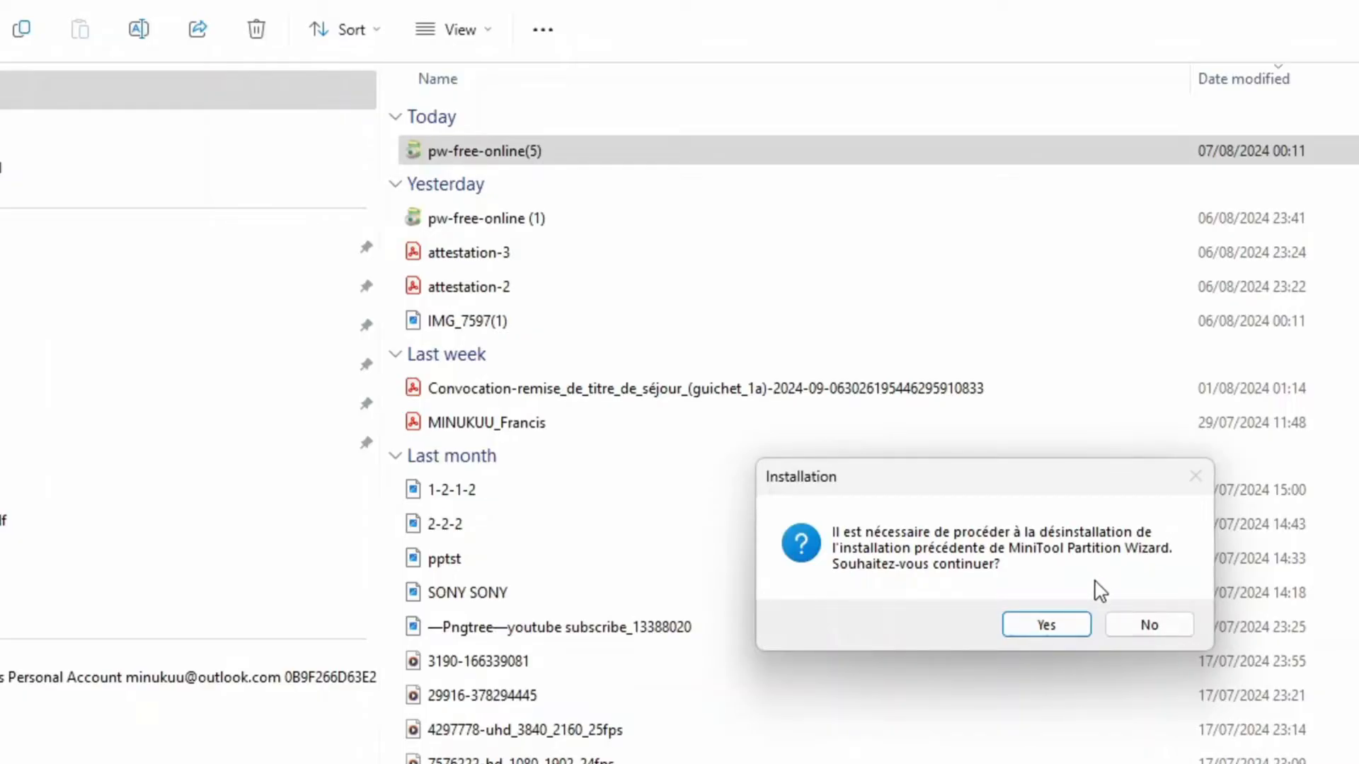
left_click(1066, 632)
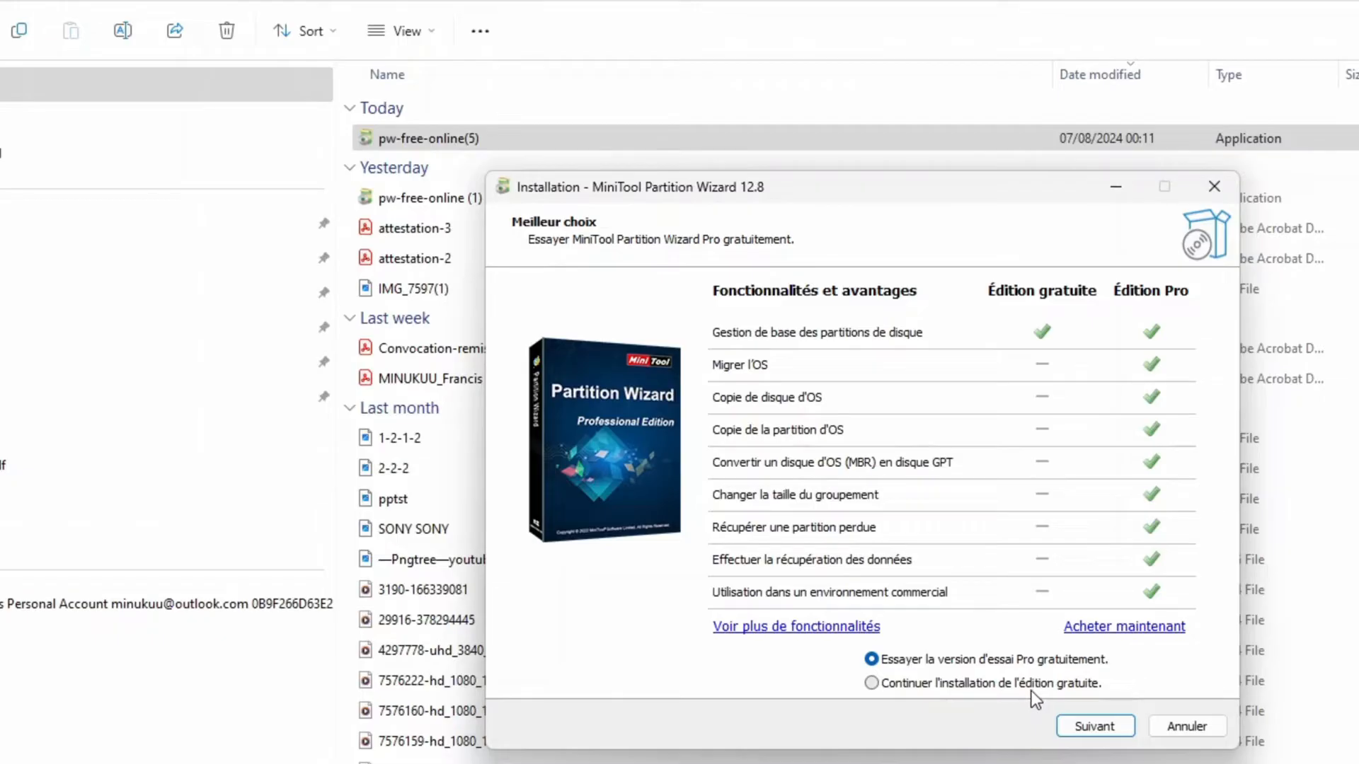
Choose to continue with the free edition installation instead of the Pro trial
left_click(1077, 683)
left_click(972, 657)
left_click(873, 683)
left_click(1098, 728)
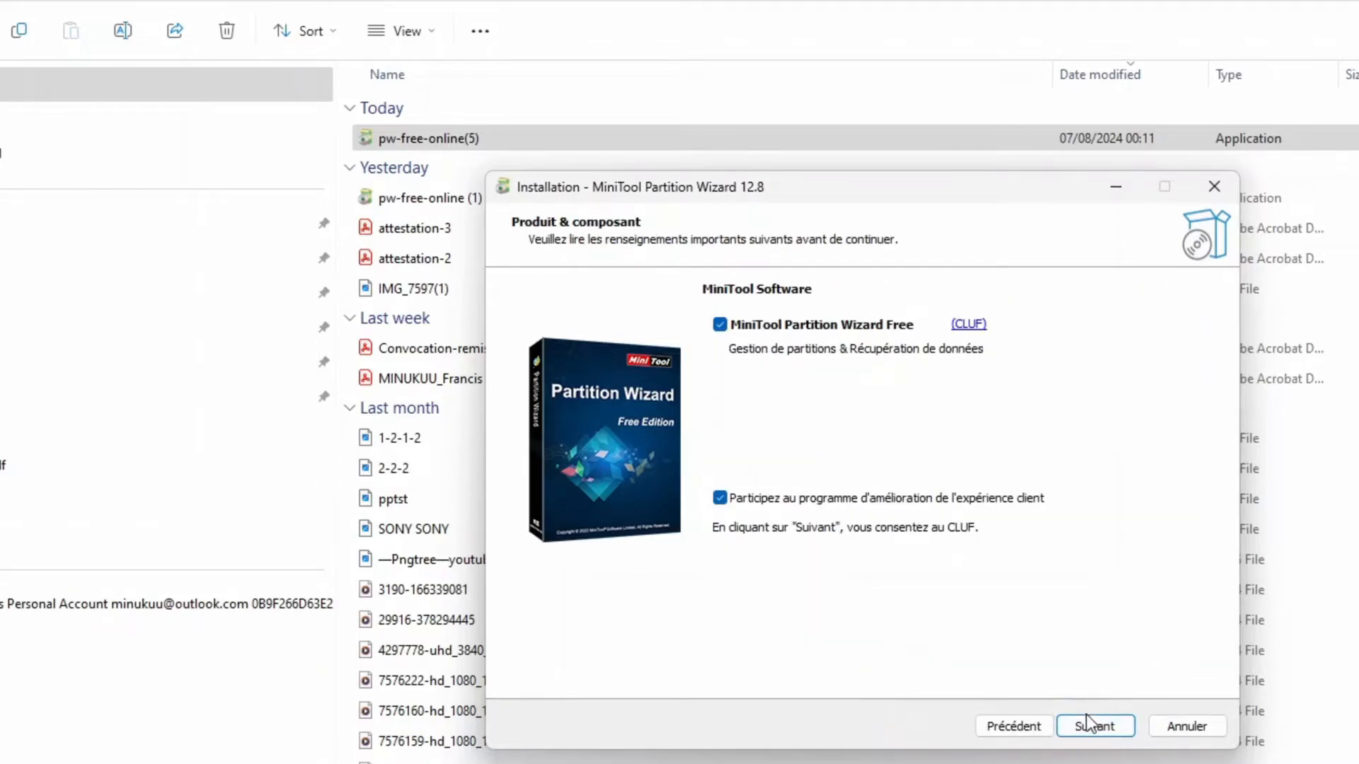
Install into the existing folder C:\Program Files\MiniTool Partition Wizard 12, finish setup with the program launched, and minimize the web page that opens
left_click(1083, 729)
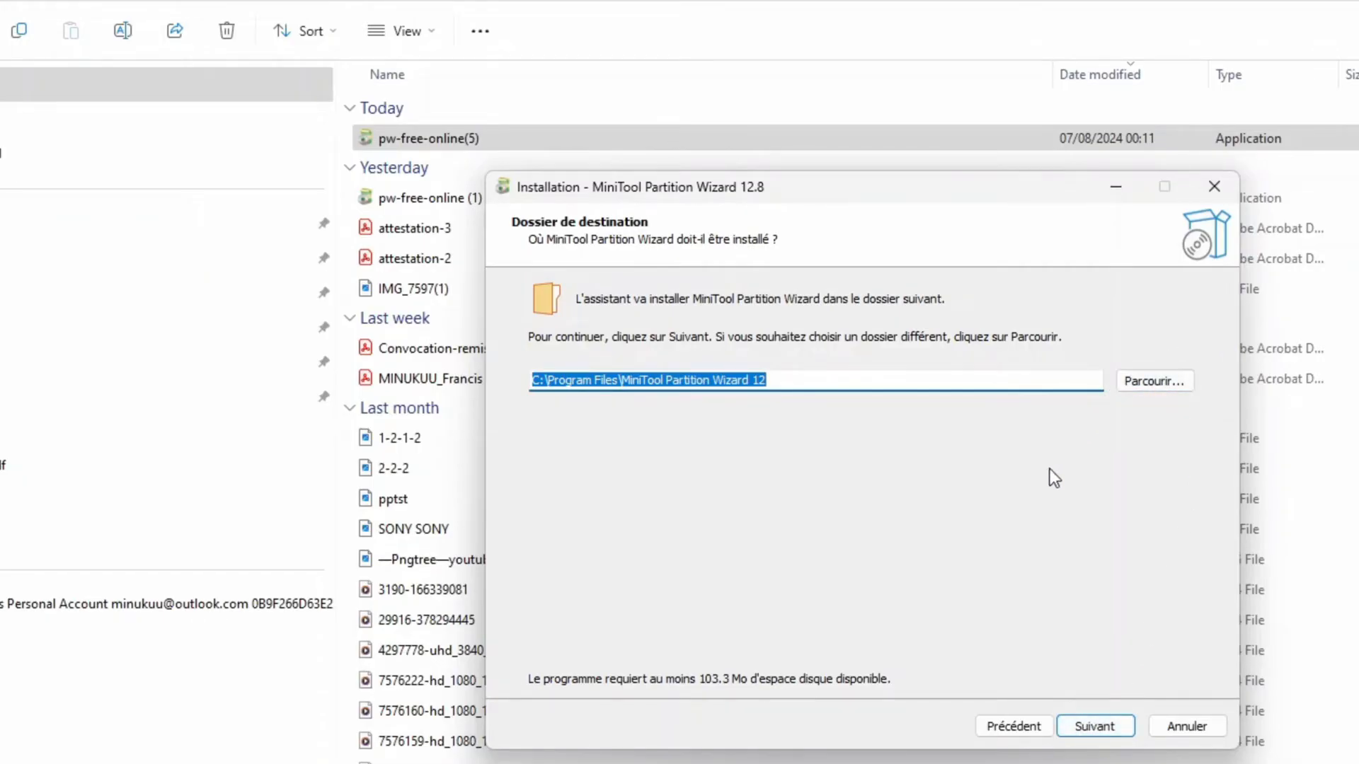
left_click(1102, 731)
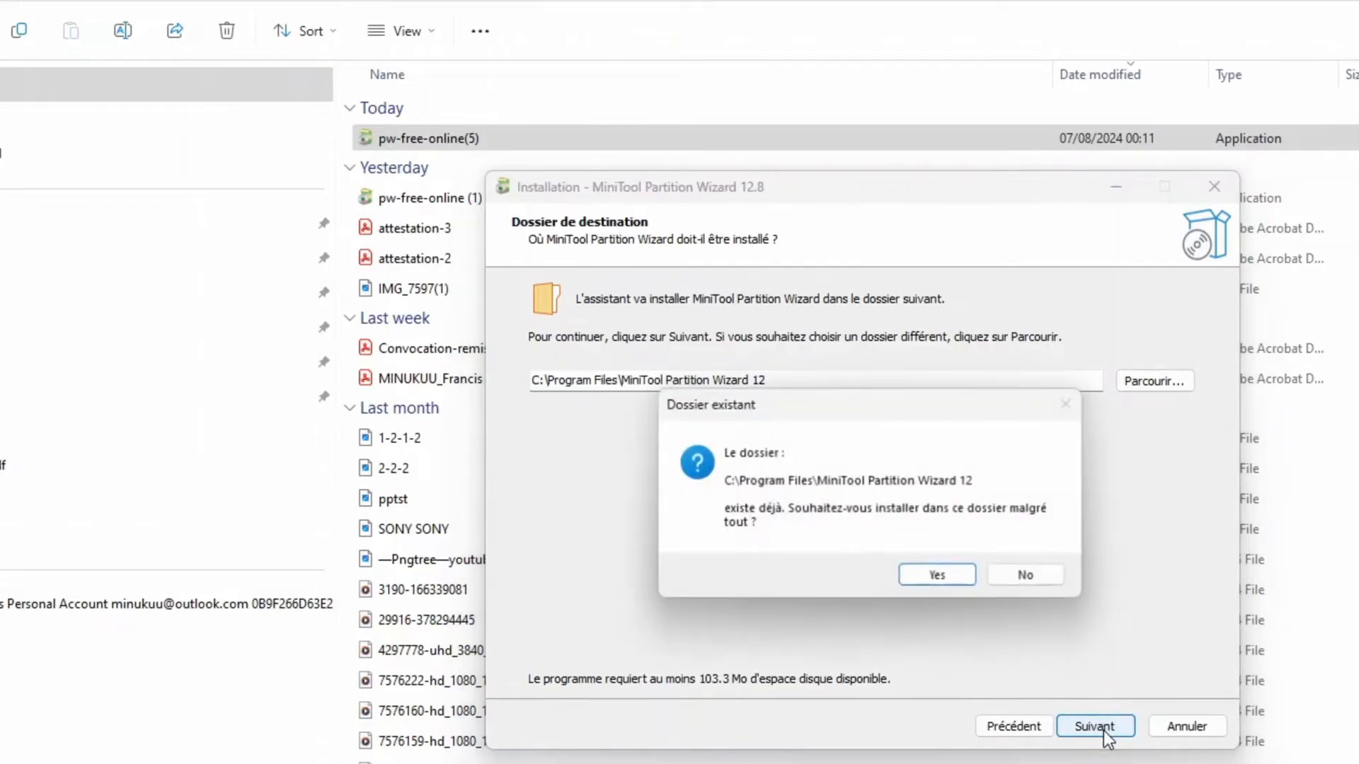
left_click(942, 577)
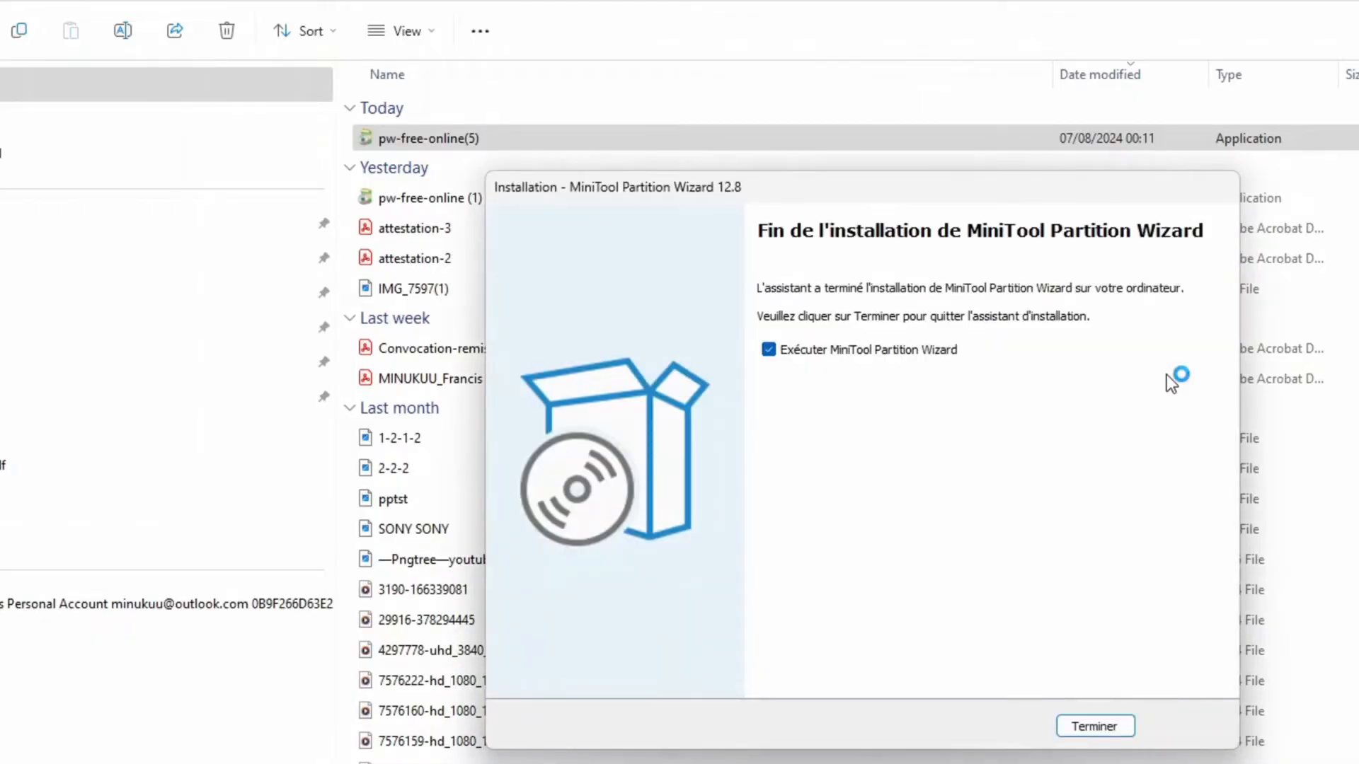
left_click(1095, 727)
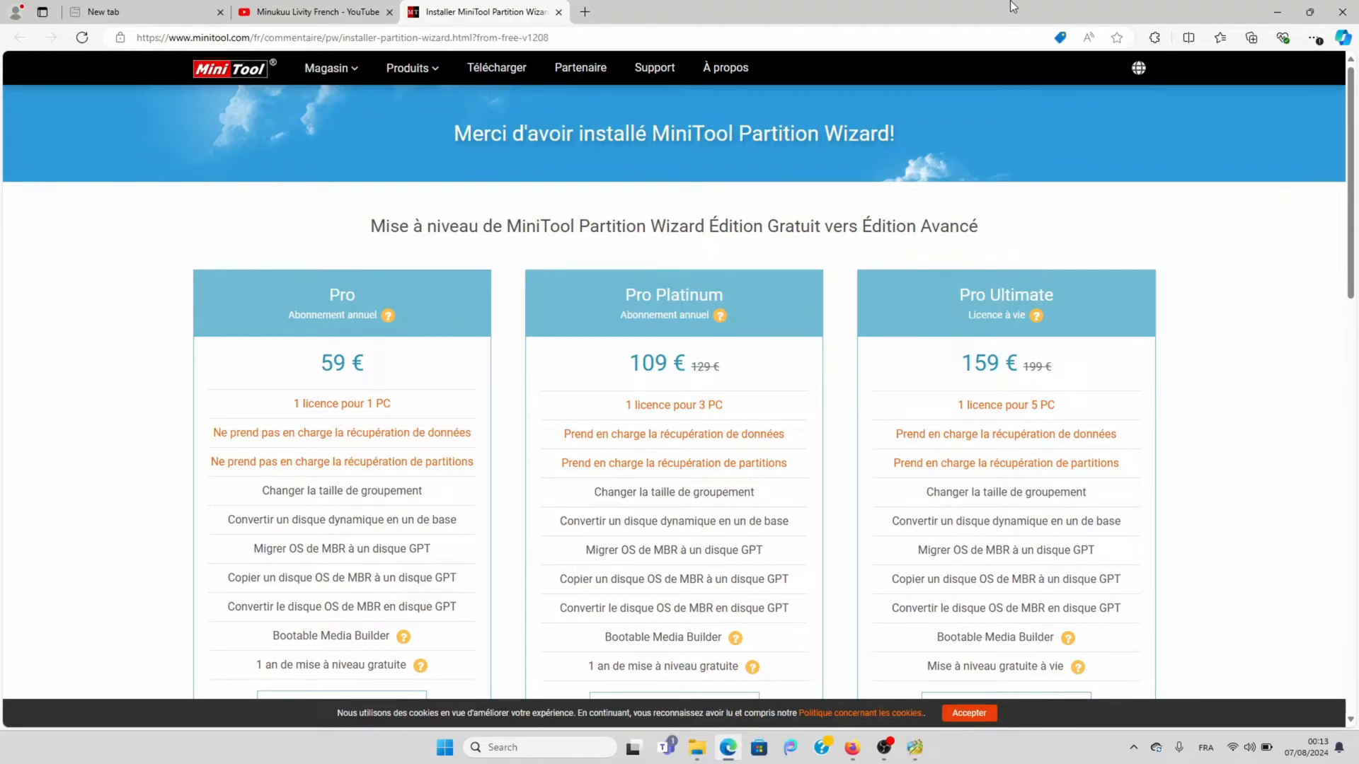
left_click(1276, 12)
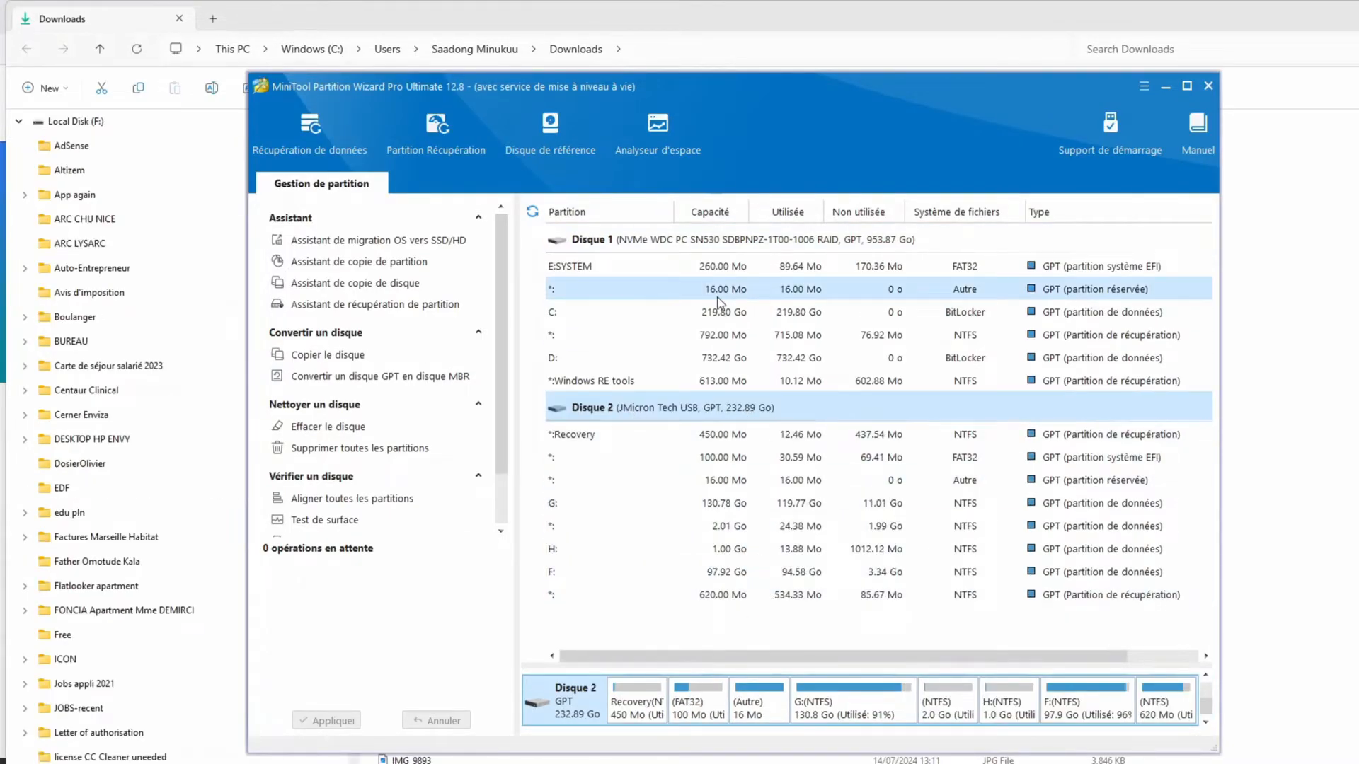
On Disque 2, merge partition F: into partition H:, archiving its content in the folder contenu_partition_fusionné
left_click(682, 239)
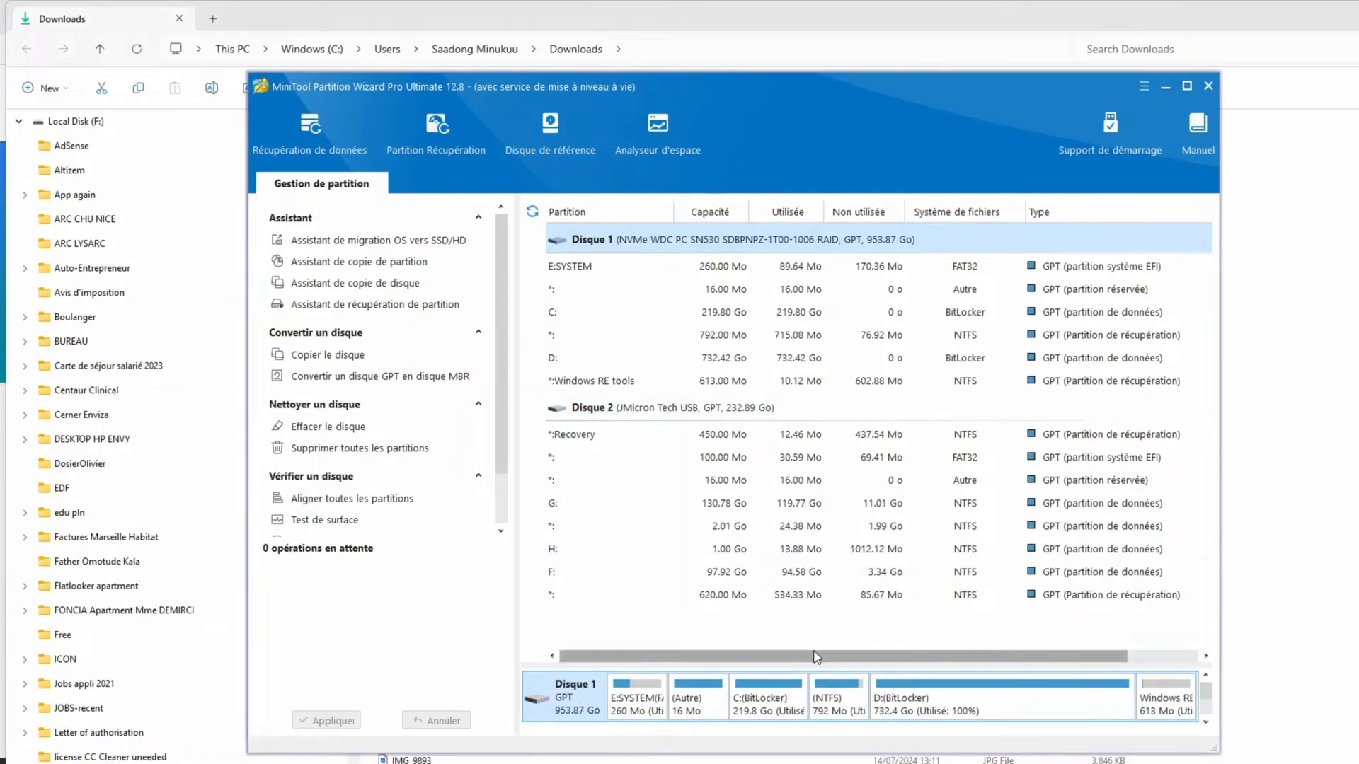
left_click(689, 409)
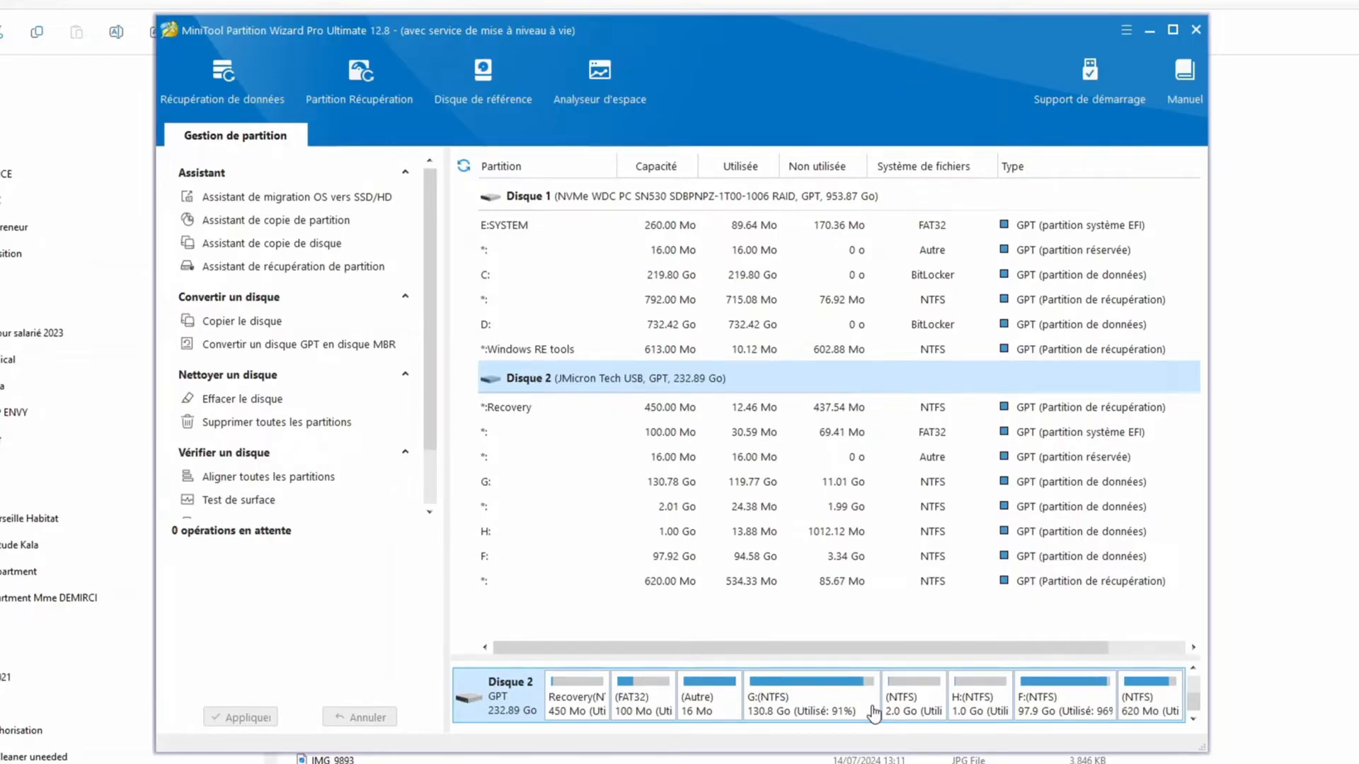
left_click(976, 704)
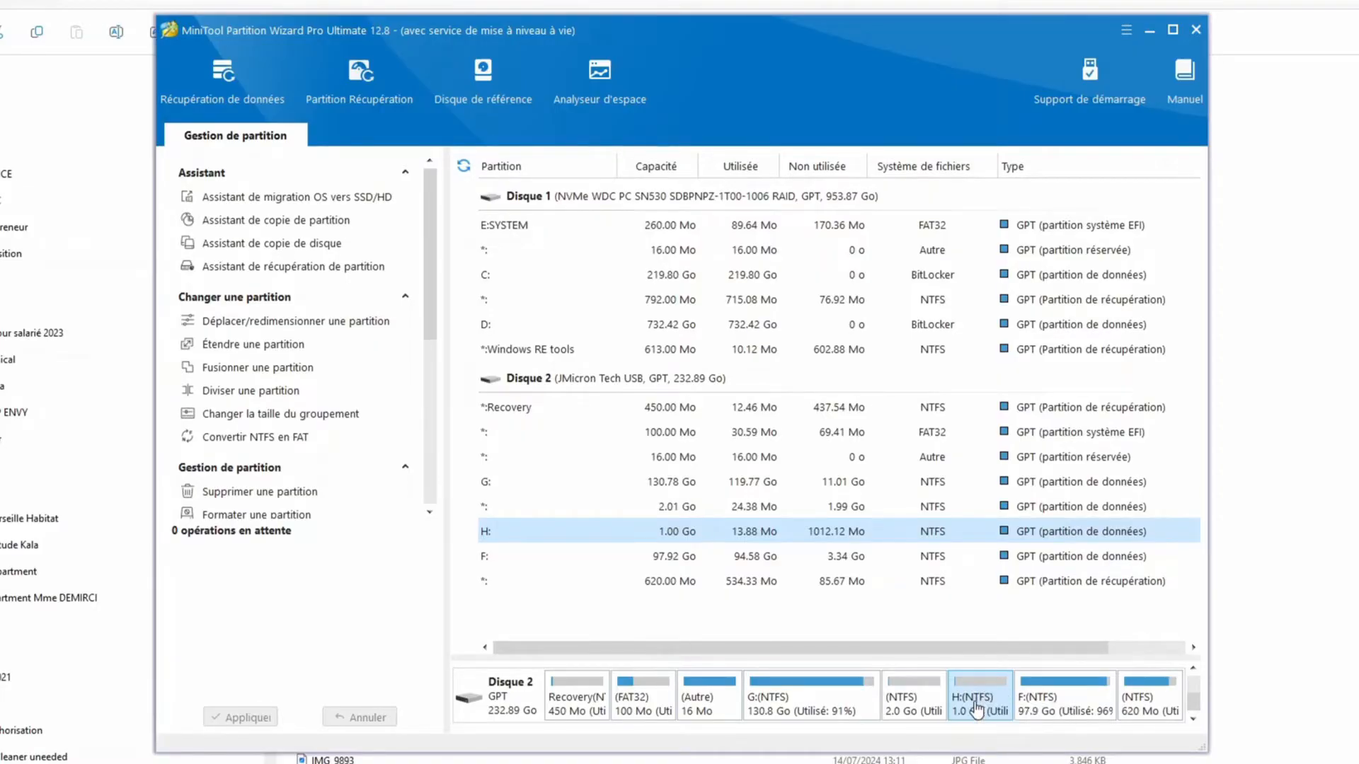
right_click(977, 708)
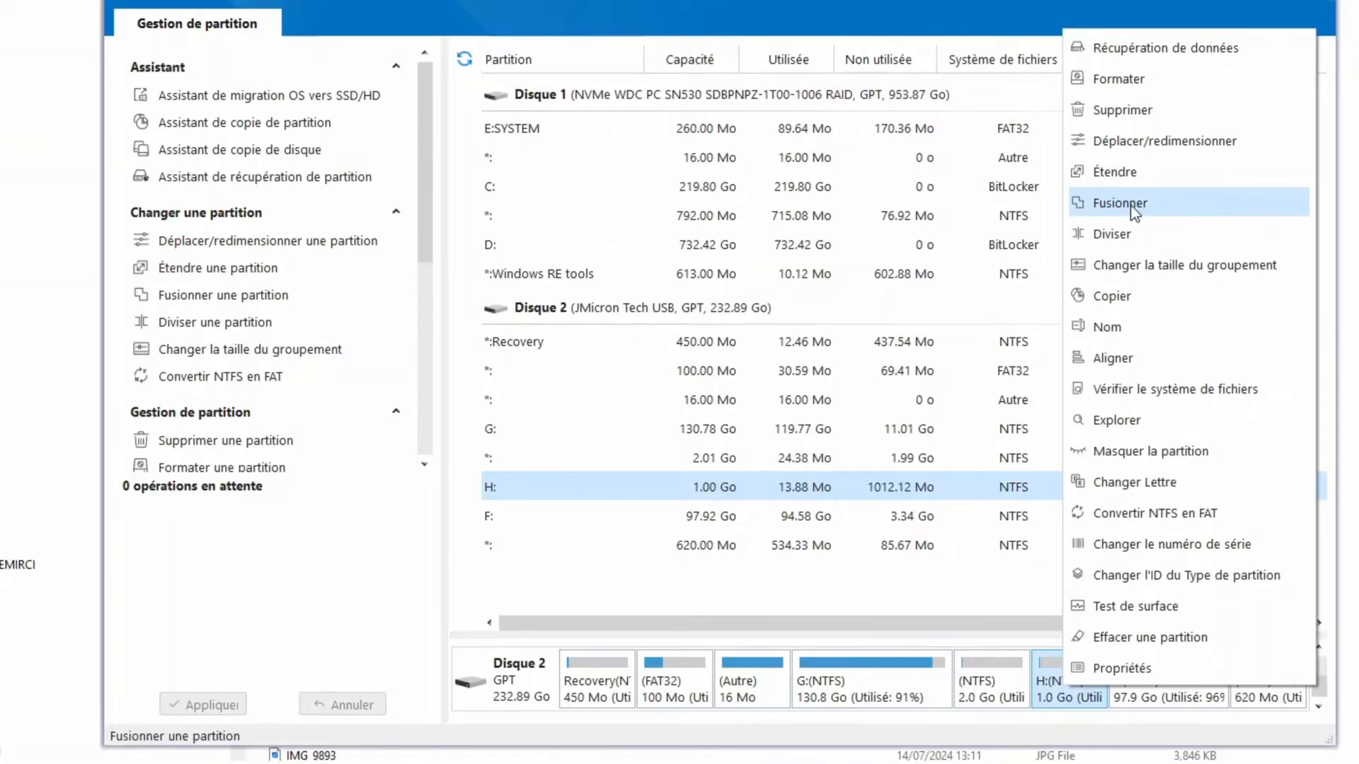
left_click(1135, 211)
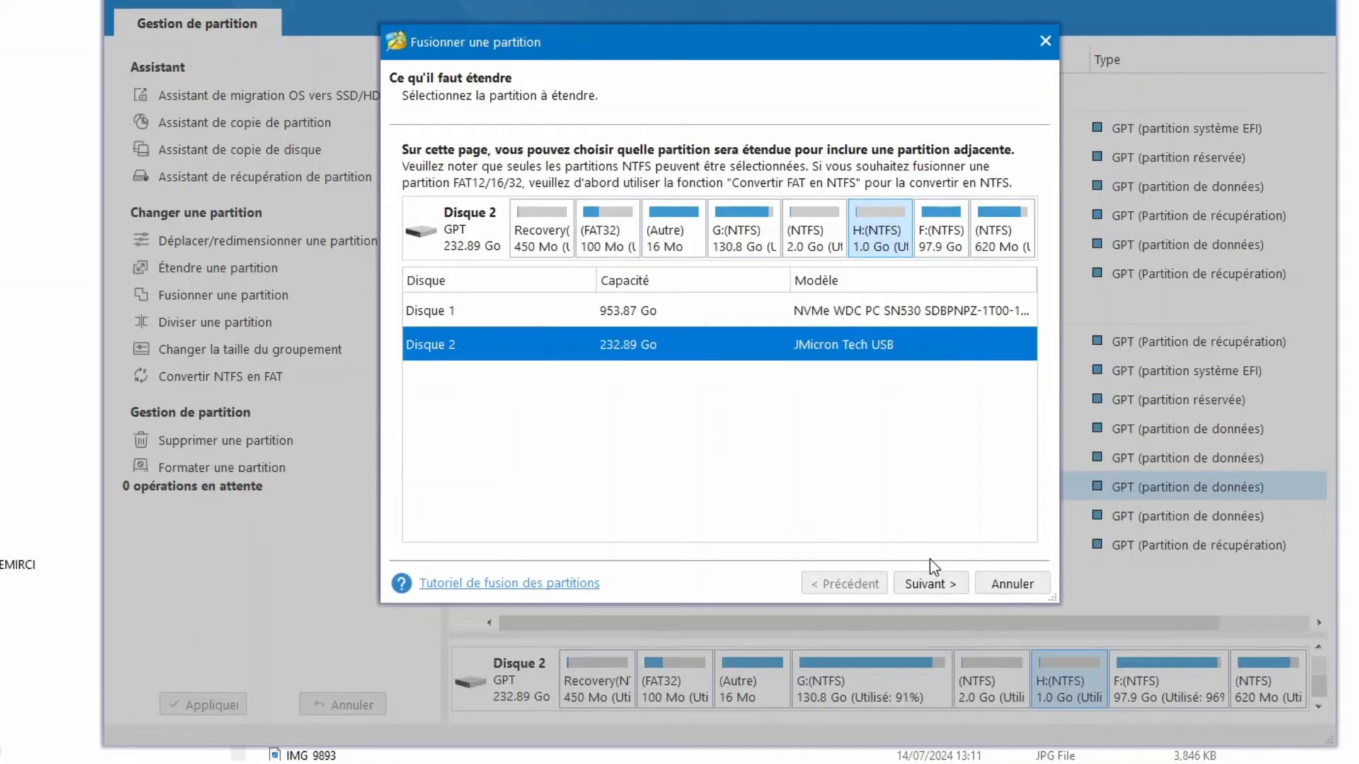
left_click(930, 588)
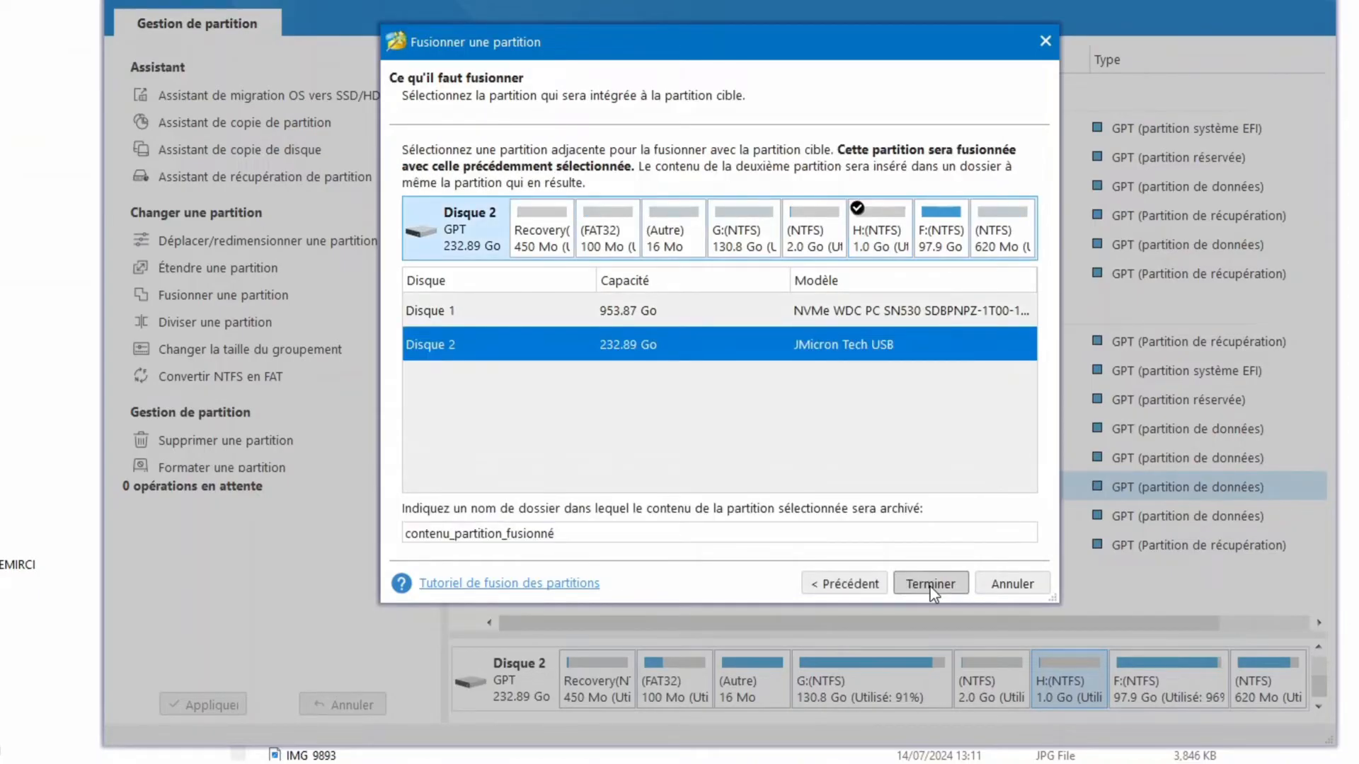
left_click(944, 237)
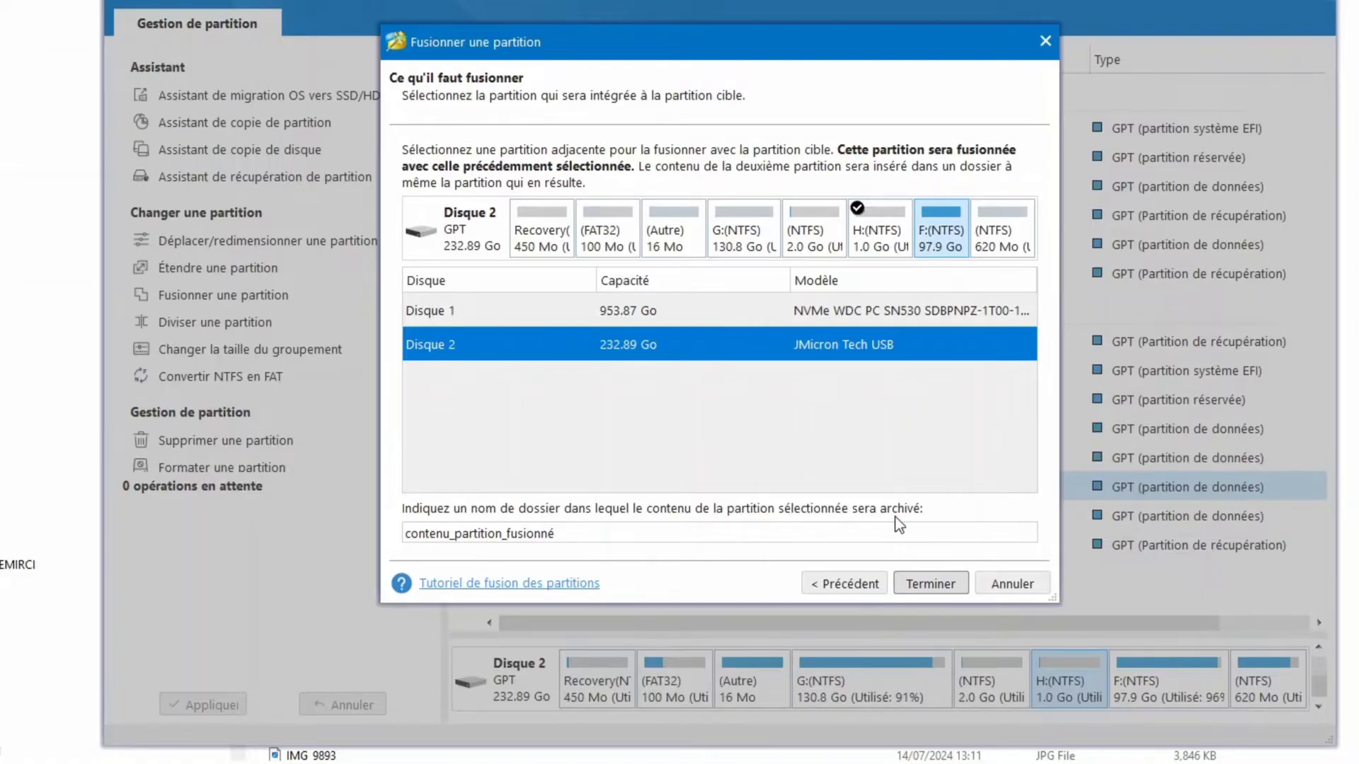
left_click(930, 584)
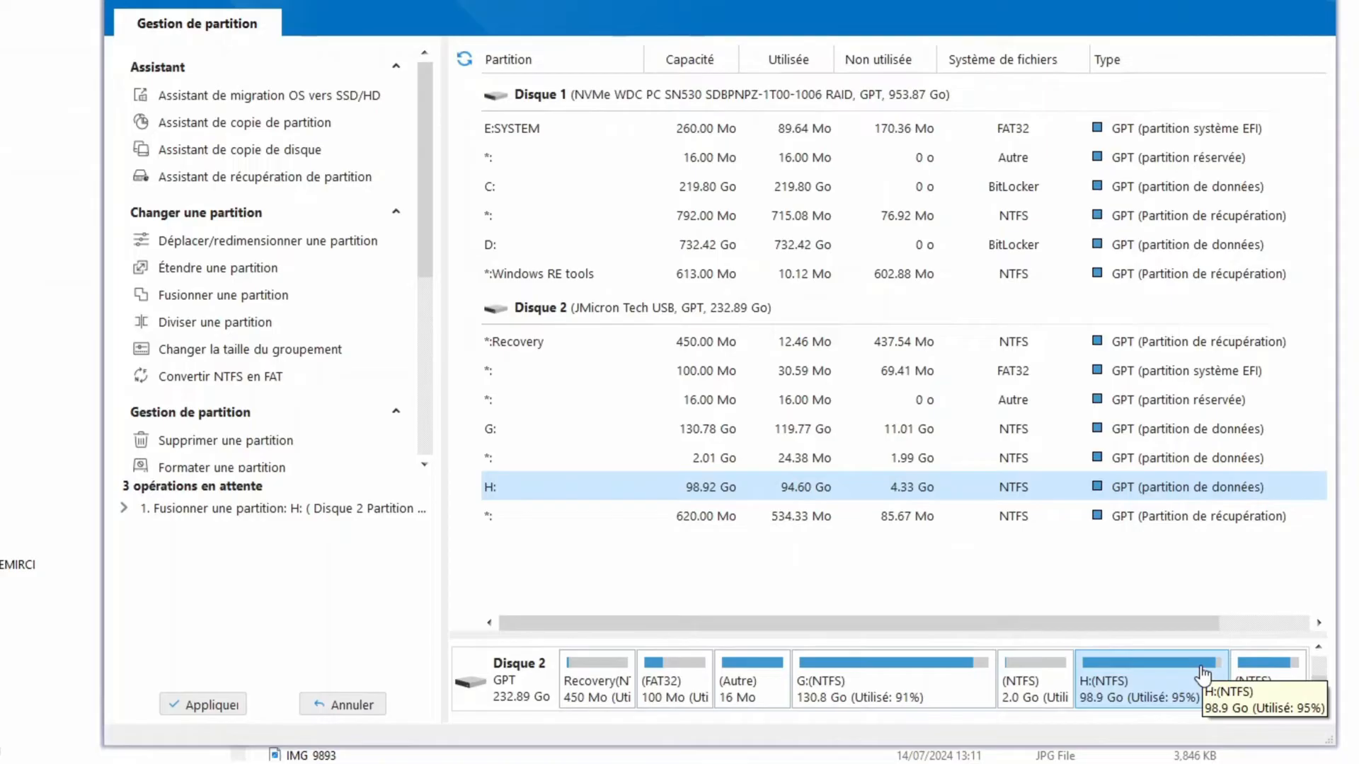
Apply the pending partition merge and close the completion message
left_click(211, 705)
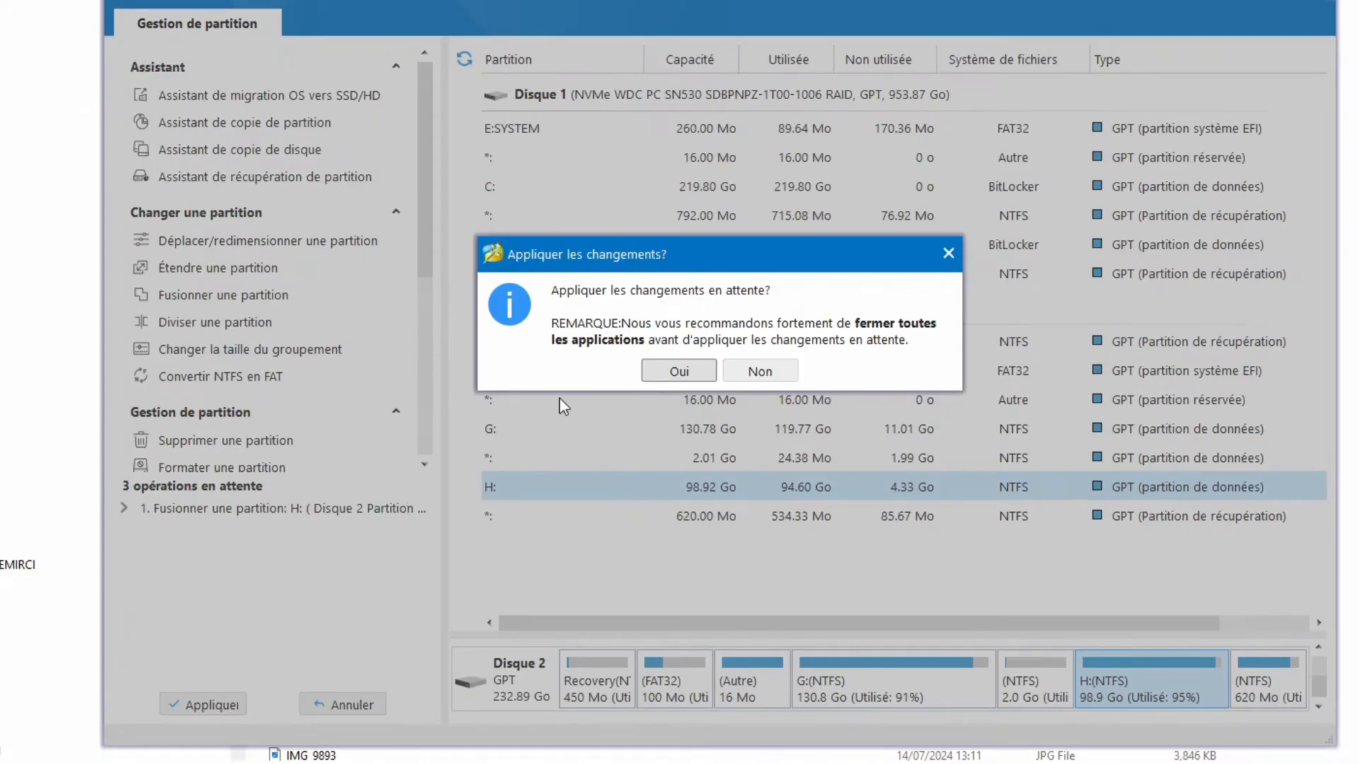
left_click(680, 371)
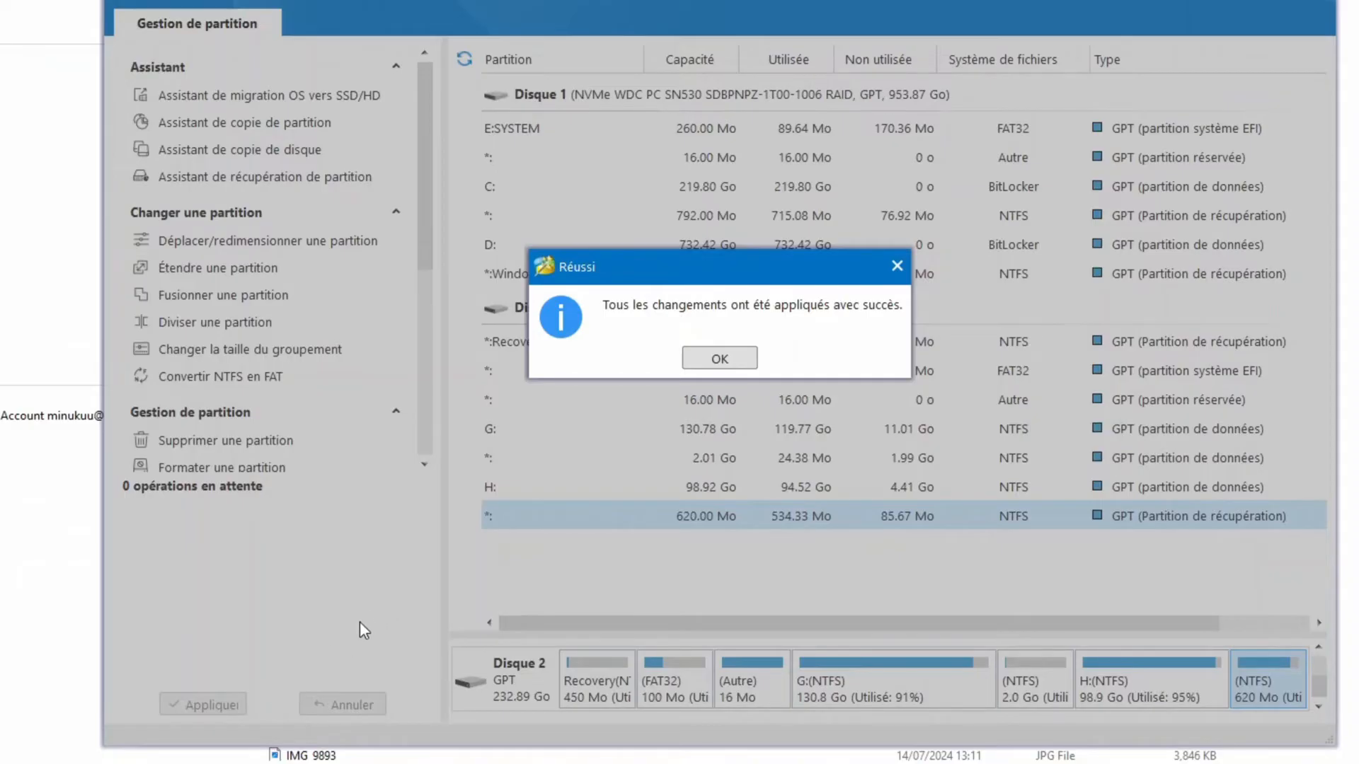
left_click(737, 358)
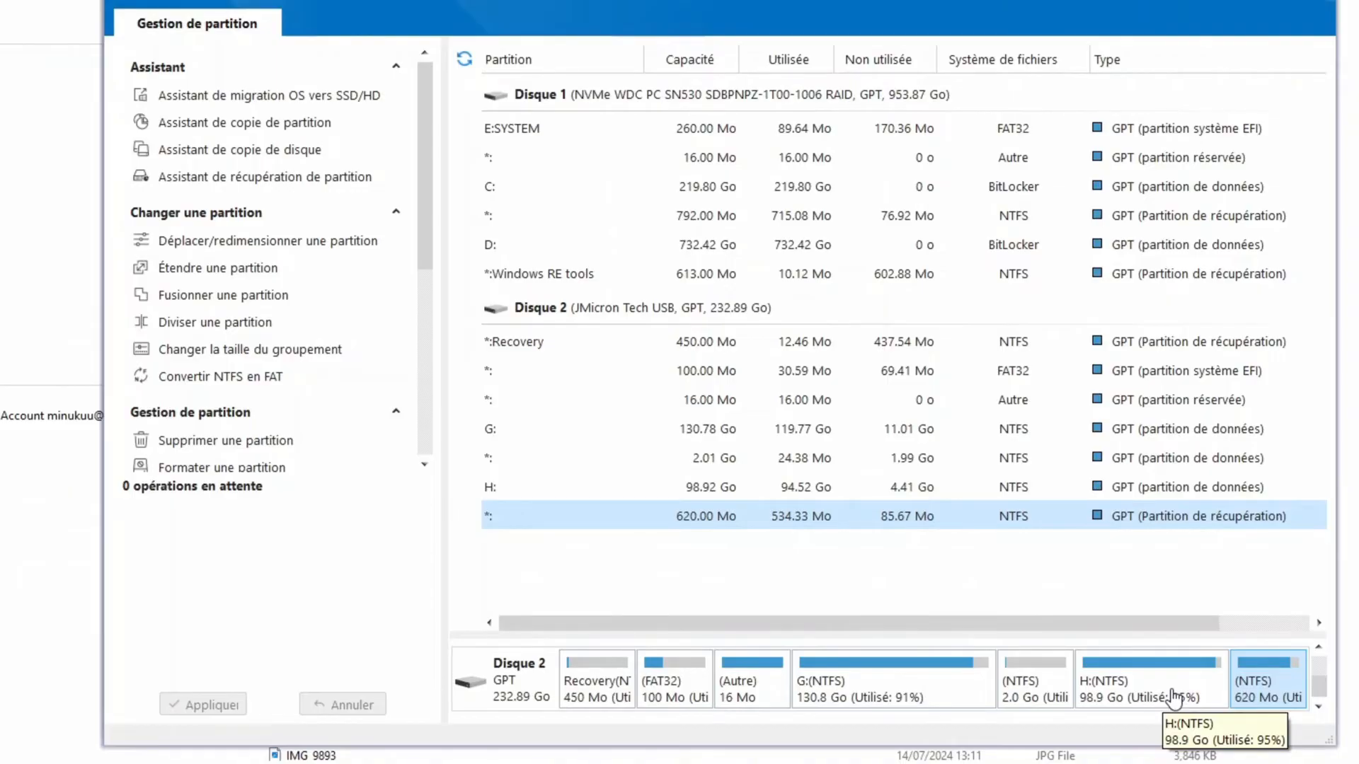
Shrink the unlettered NTFS data partition between G: and H: on Disque 2 to 1.01 Go, leaving 1.00 Go unallocated after it
left_click(1035, 690)
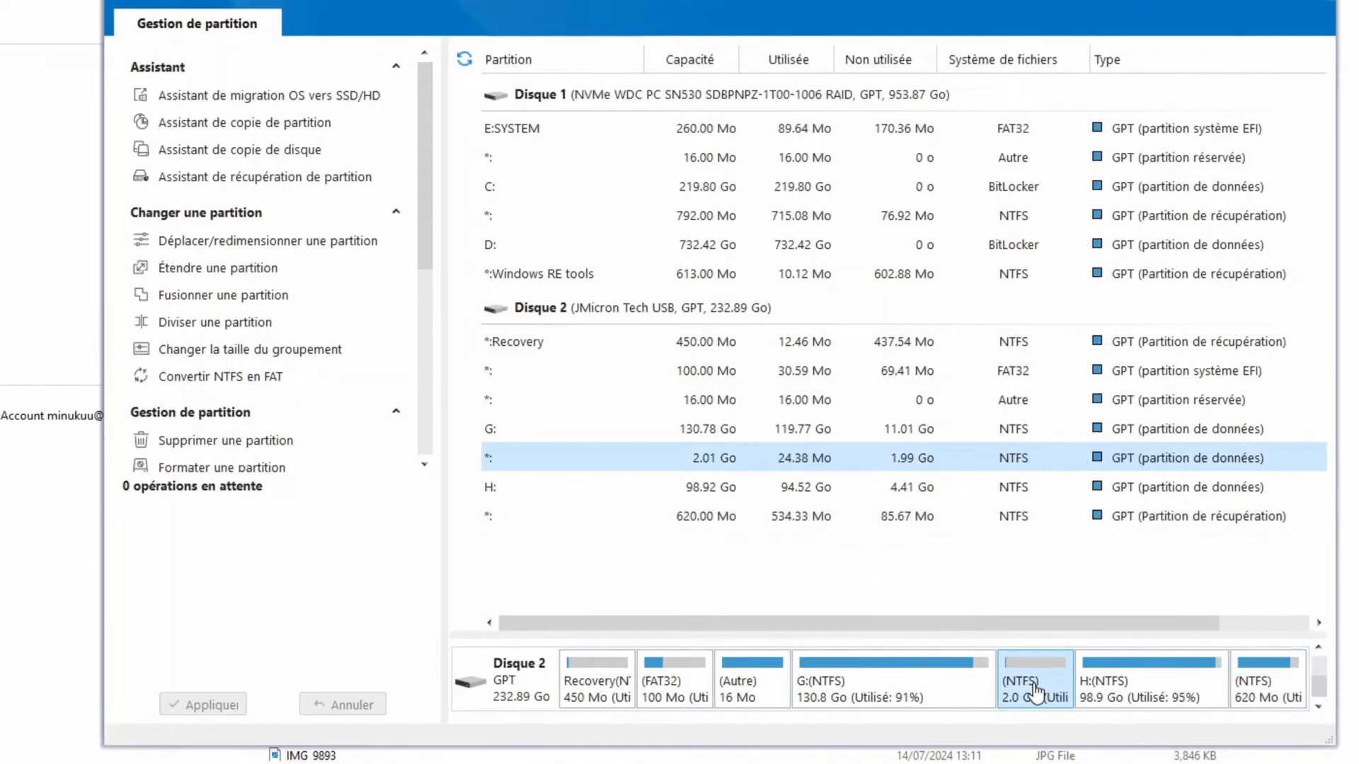
right_click(1035, 690)
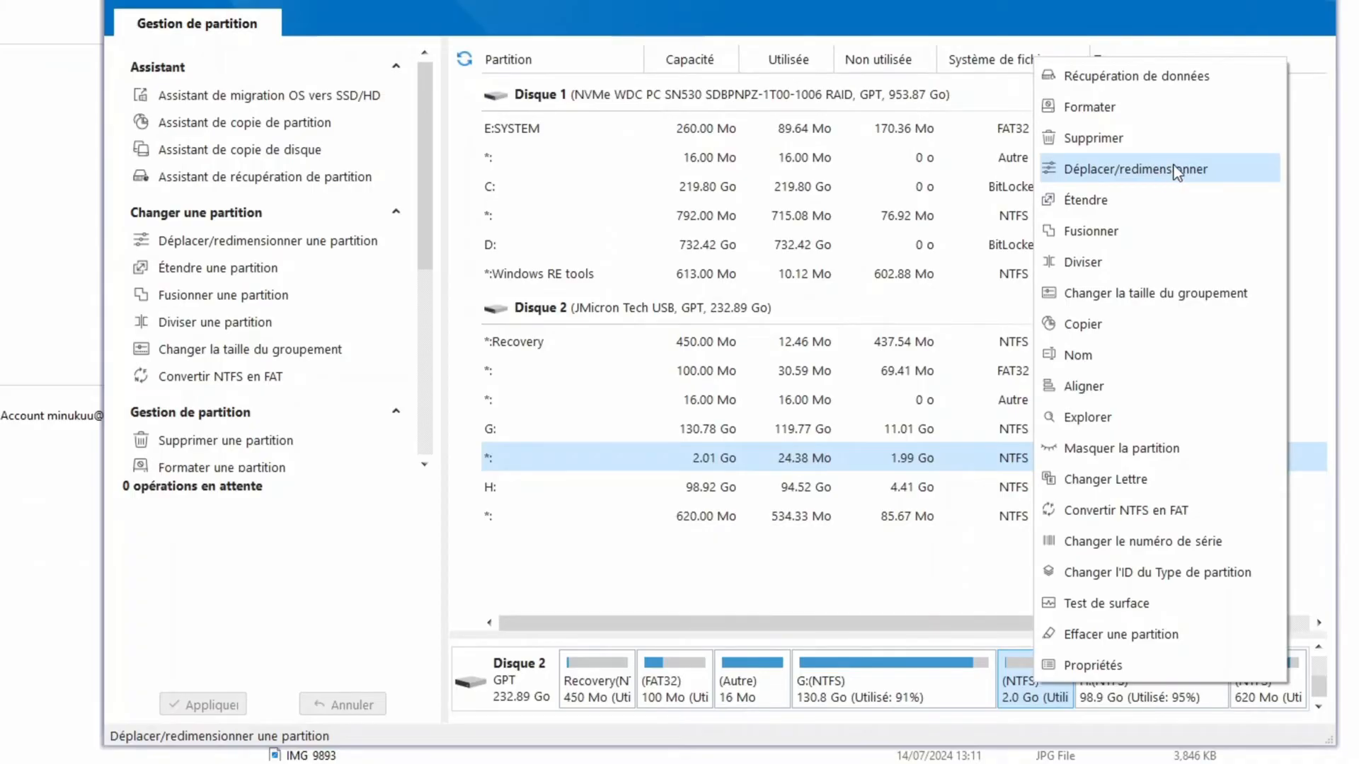
left_click(1174, 170)
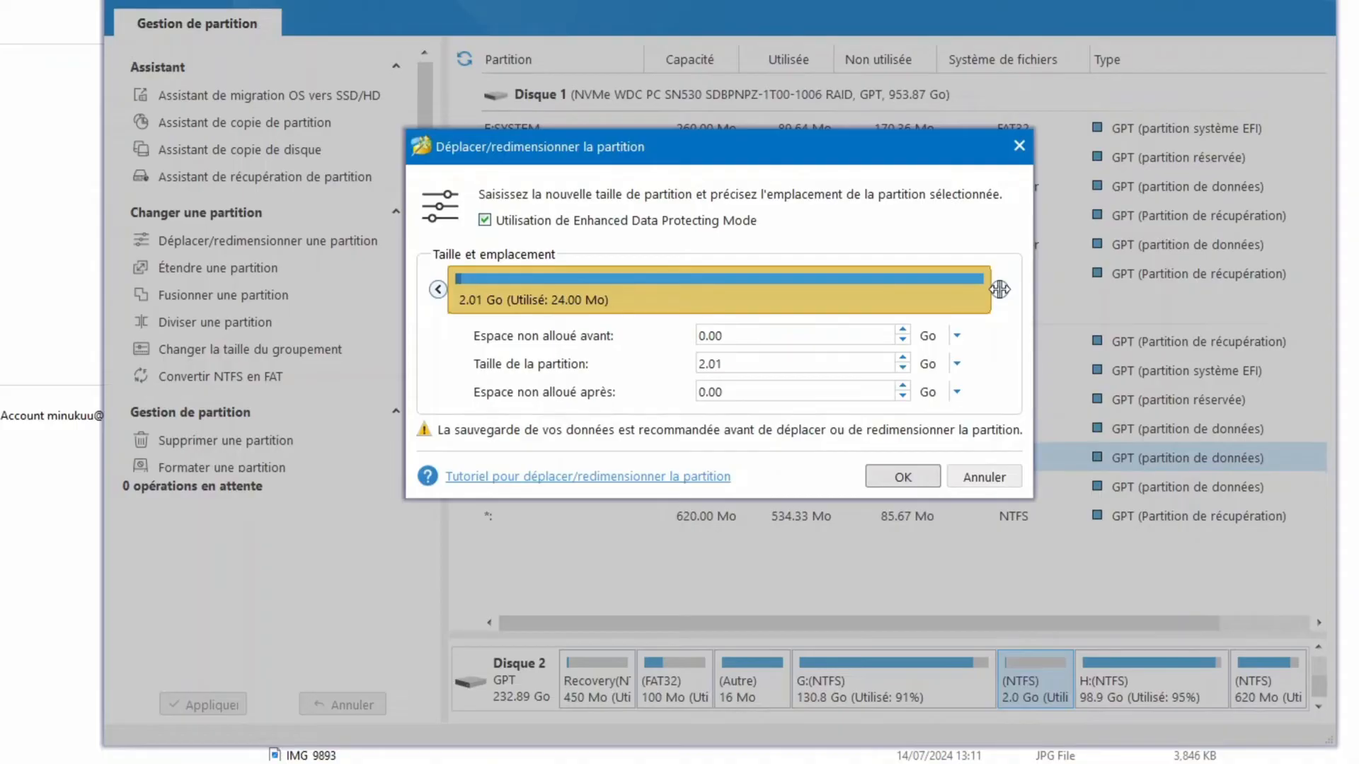
left_click_drag(1000, 288, 921, 291)
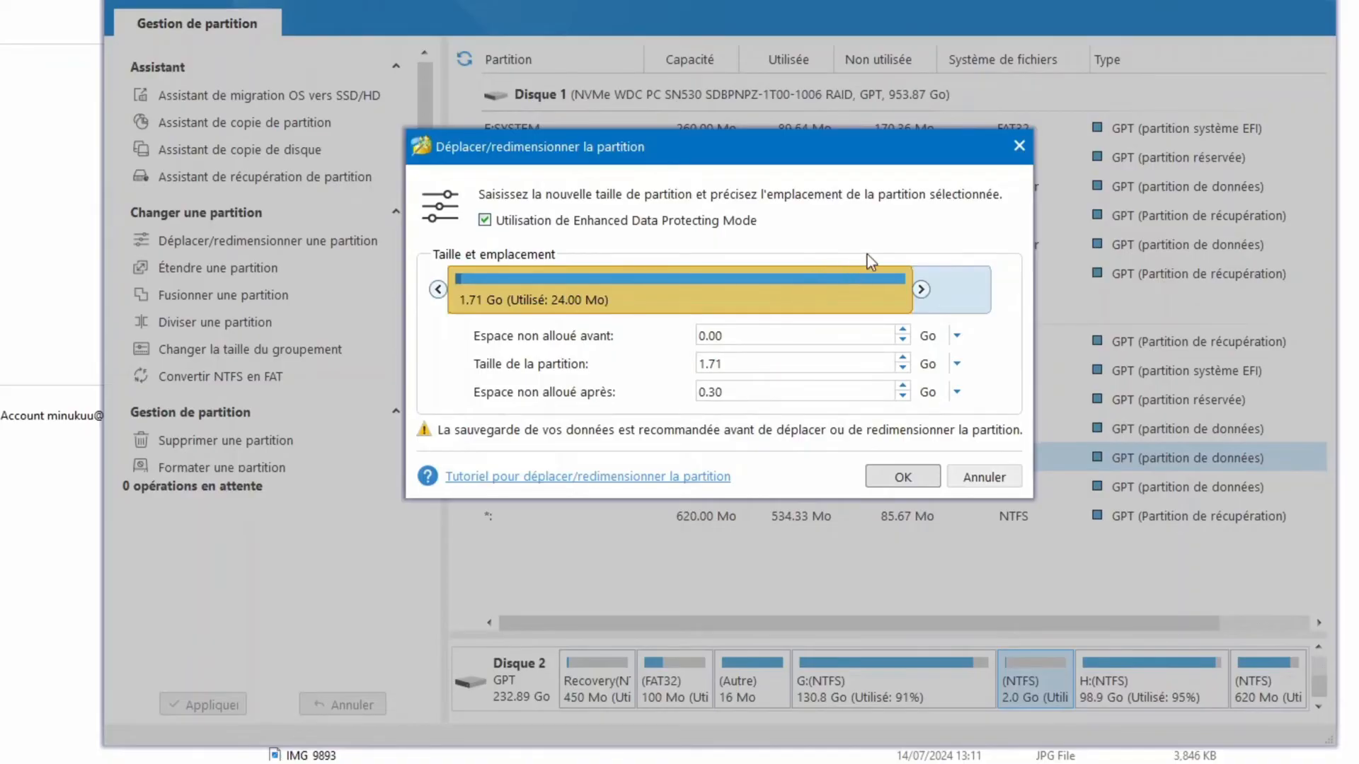
left_click_drag(921, 289, 893, 290)
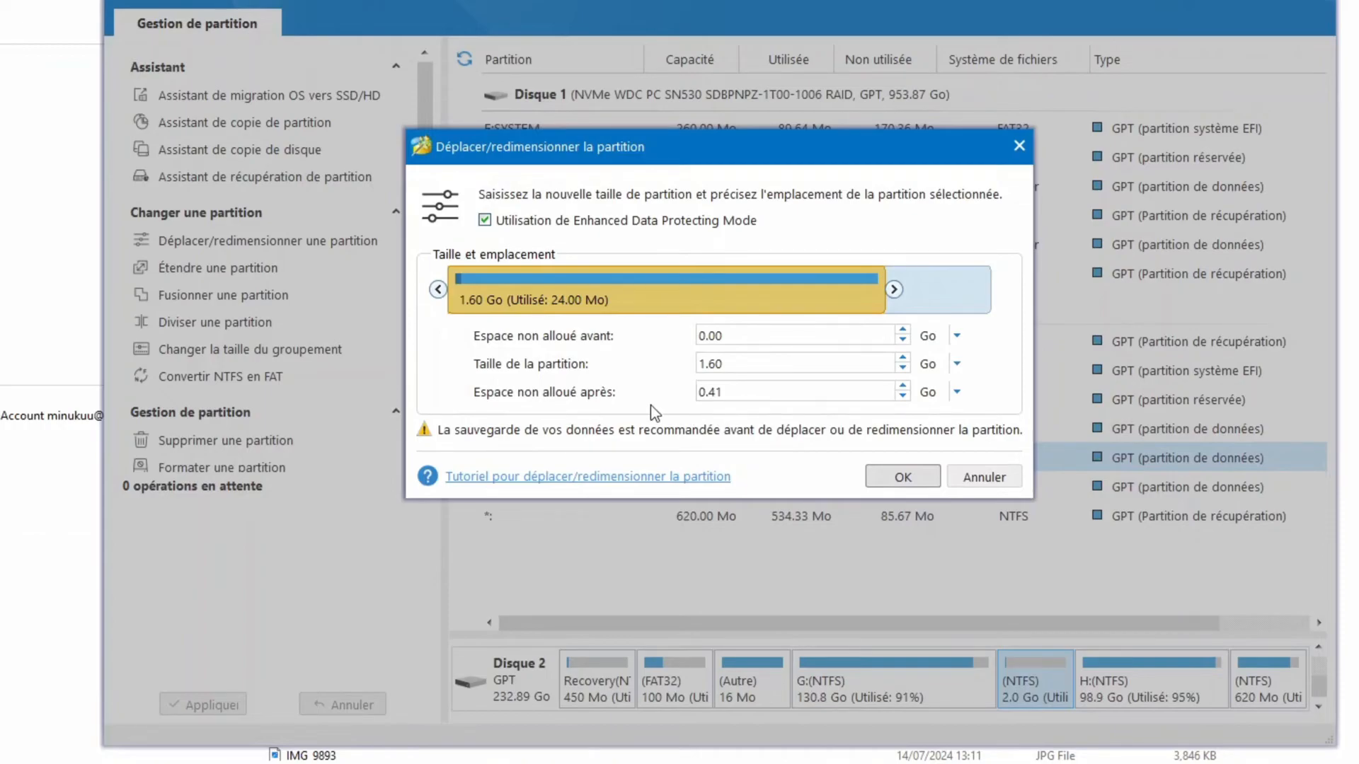
left_click_drag(885, 285, 727, 293)
left_click_drag(728, 293, 735, 292)
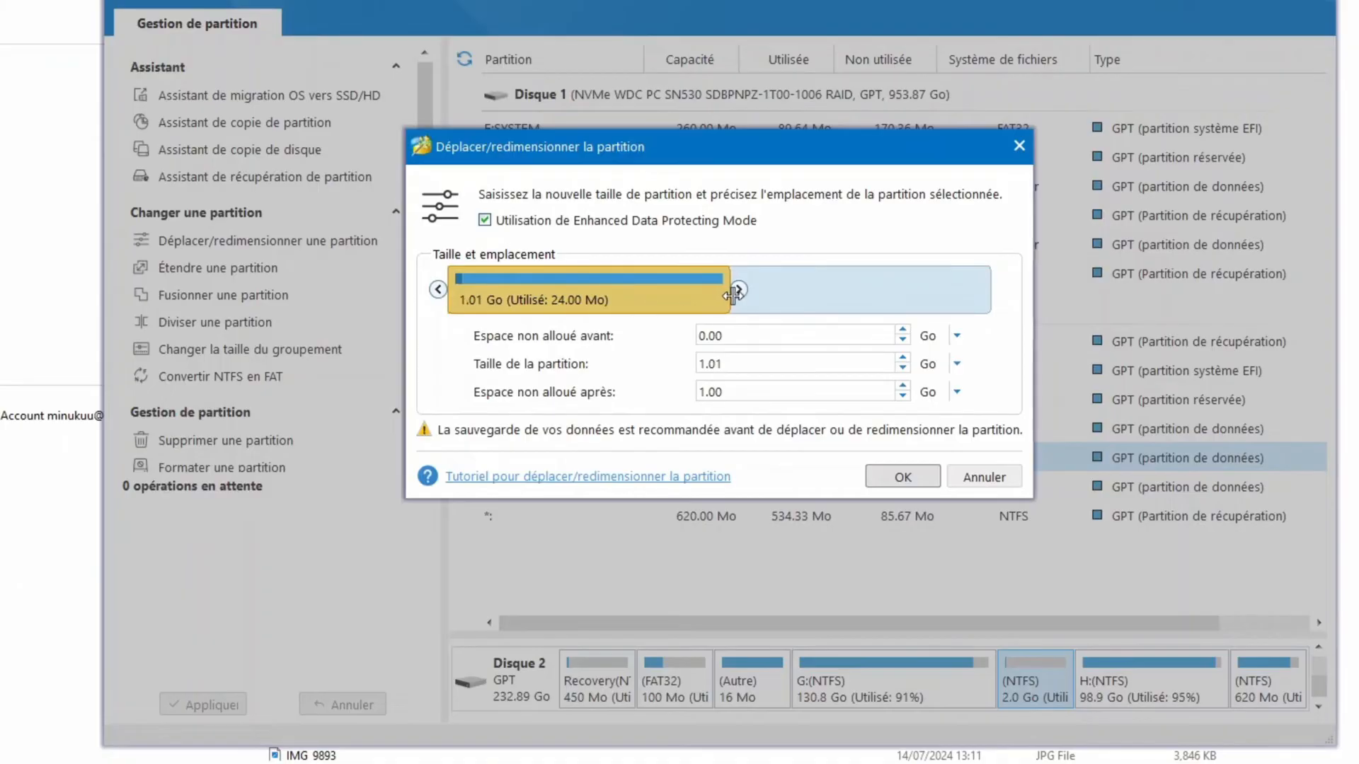
left_click(709, 391)
left_click(903, 476)
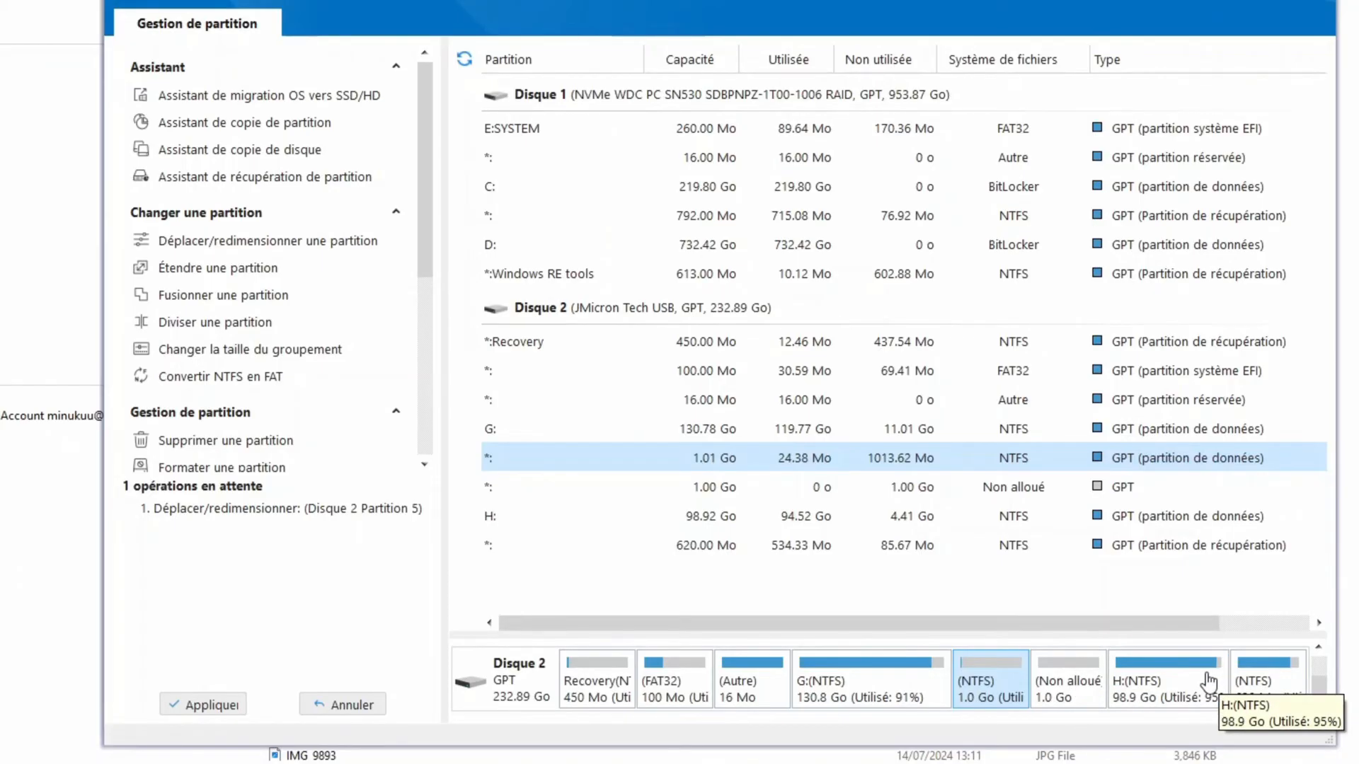
Extend partition H: on Disque 2 by taking the full 1.00 Go of unallocated space
left_click(1188, 685)
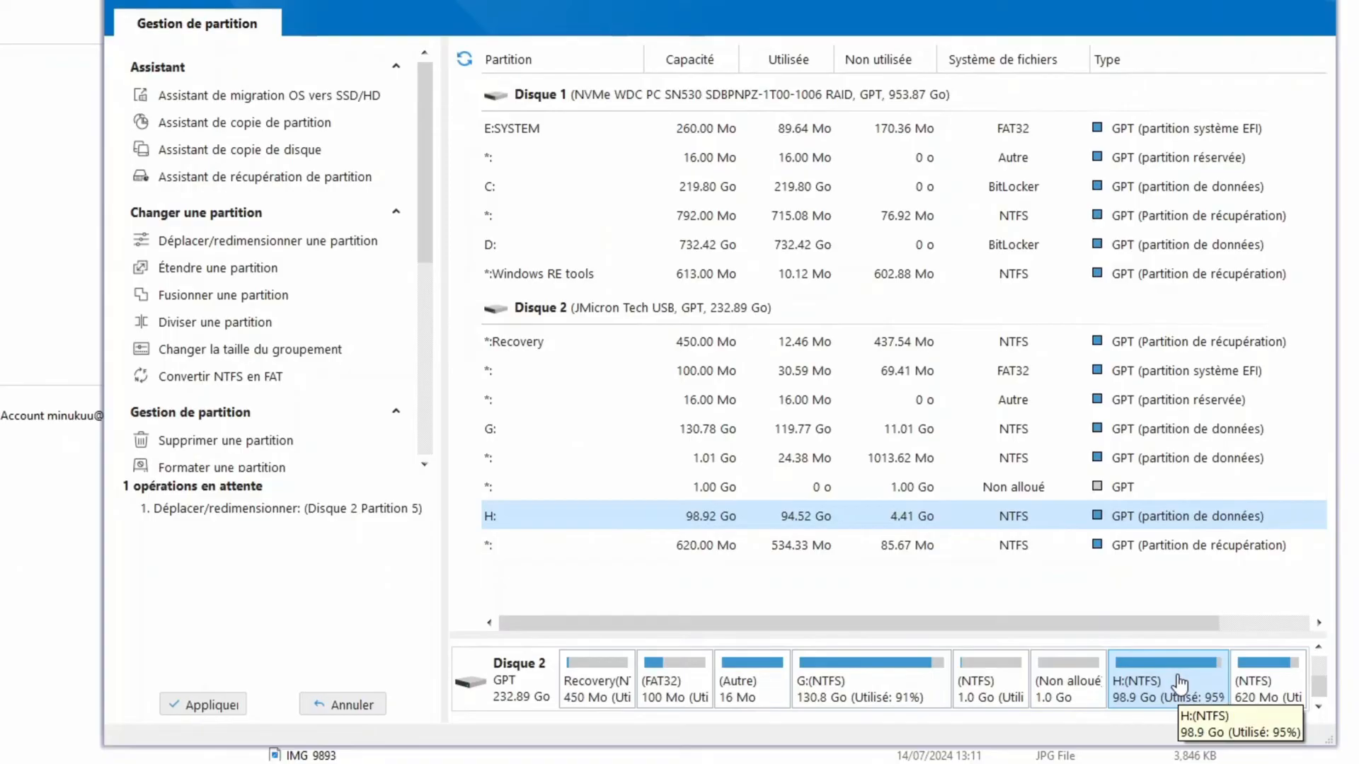
right_click(1179, 682)
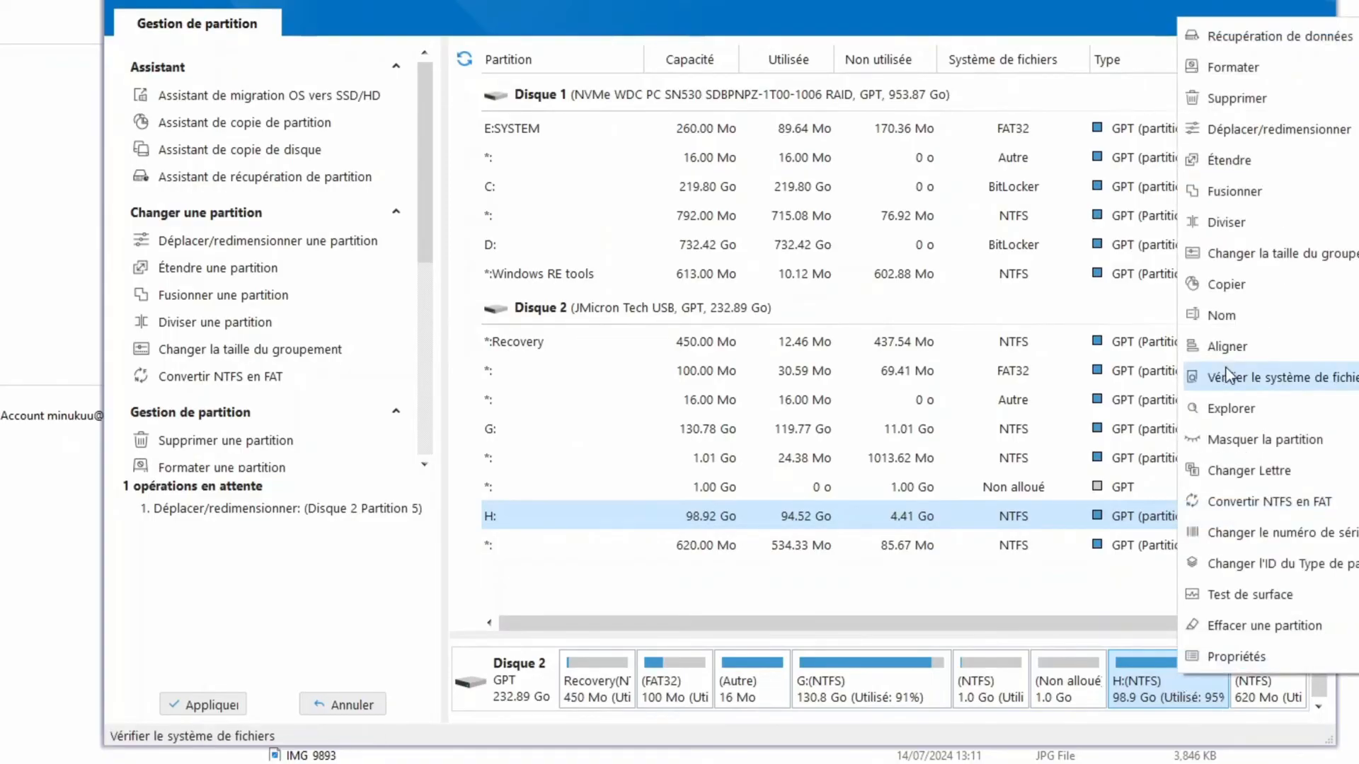
left_click(1241, 160)
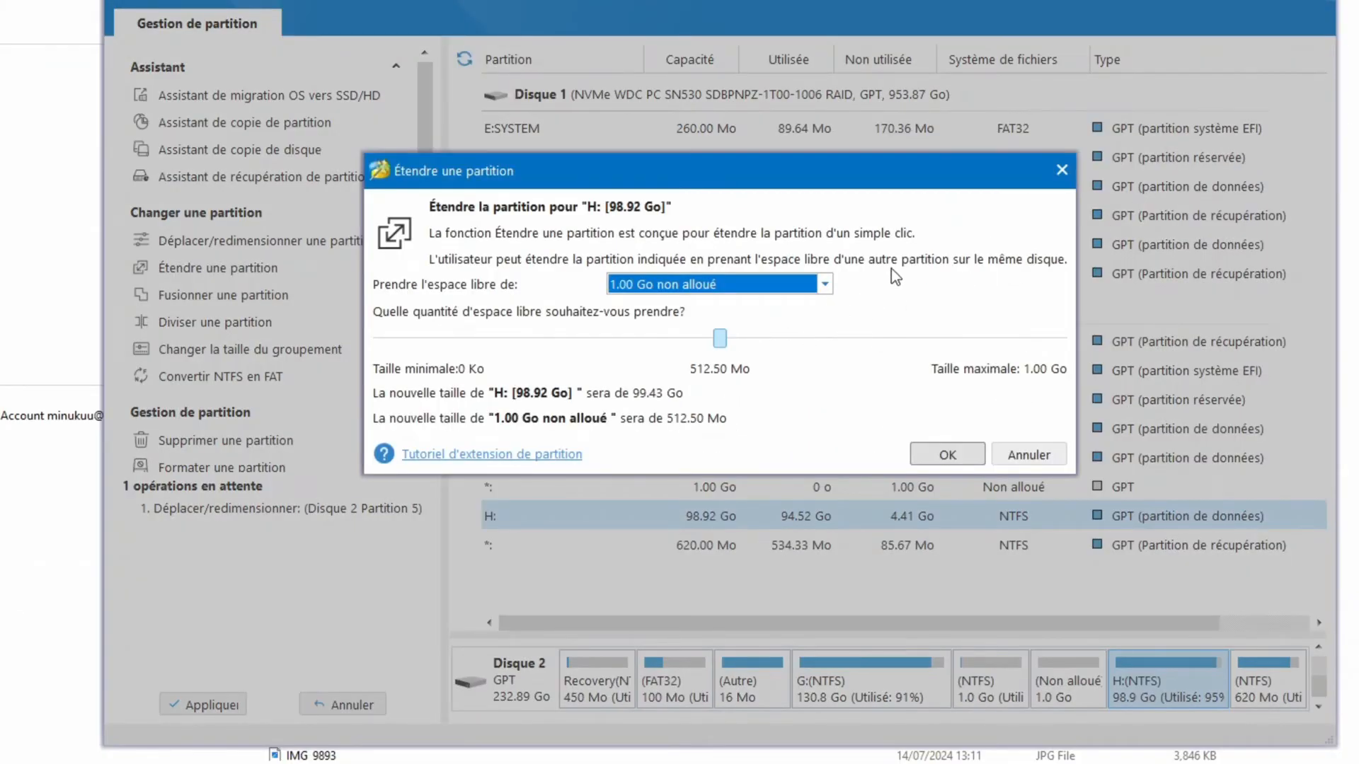
left_click(825, 287)
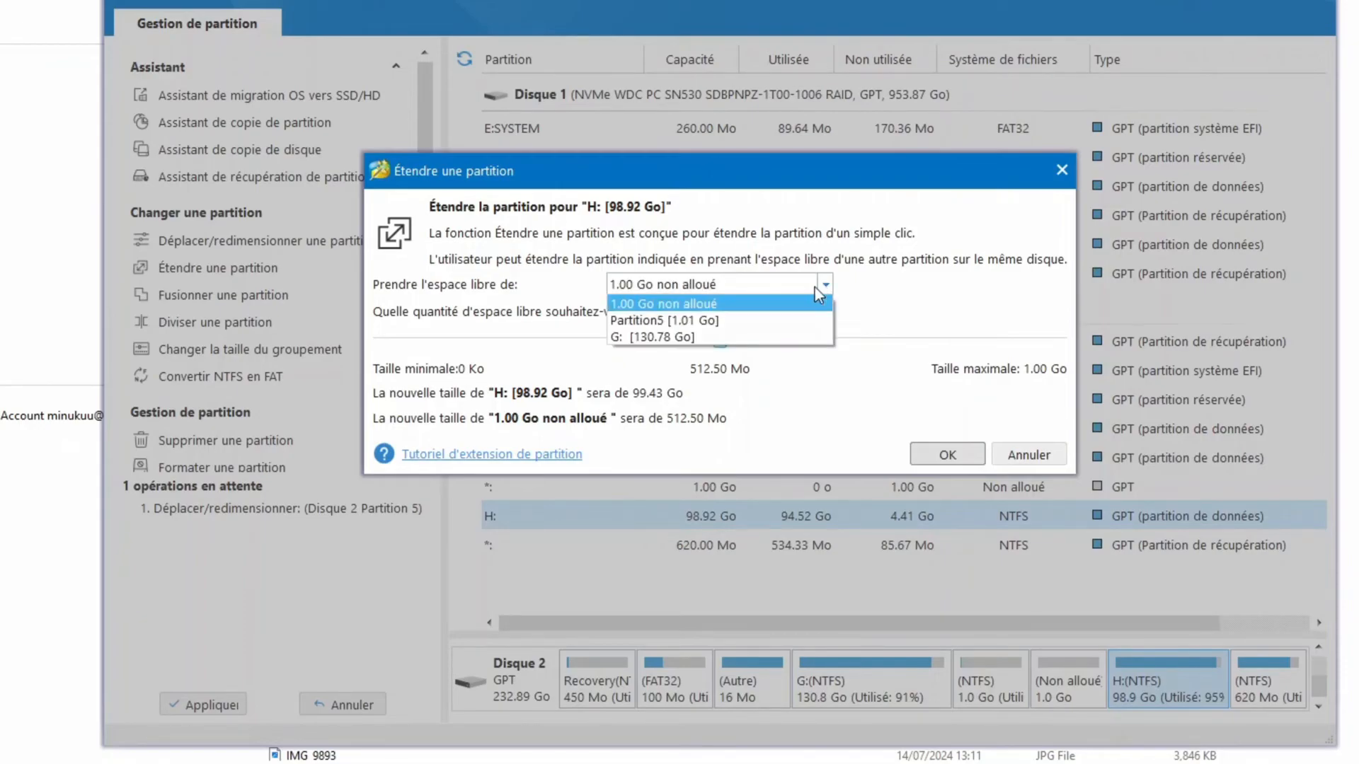
left_click(688, 309)
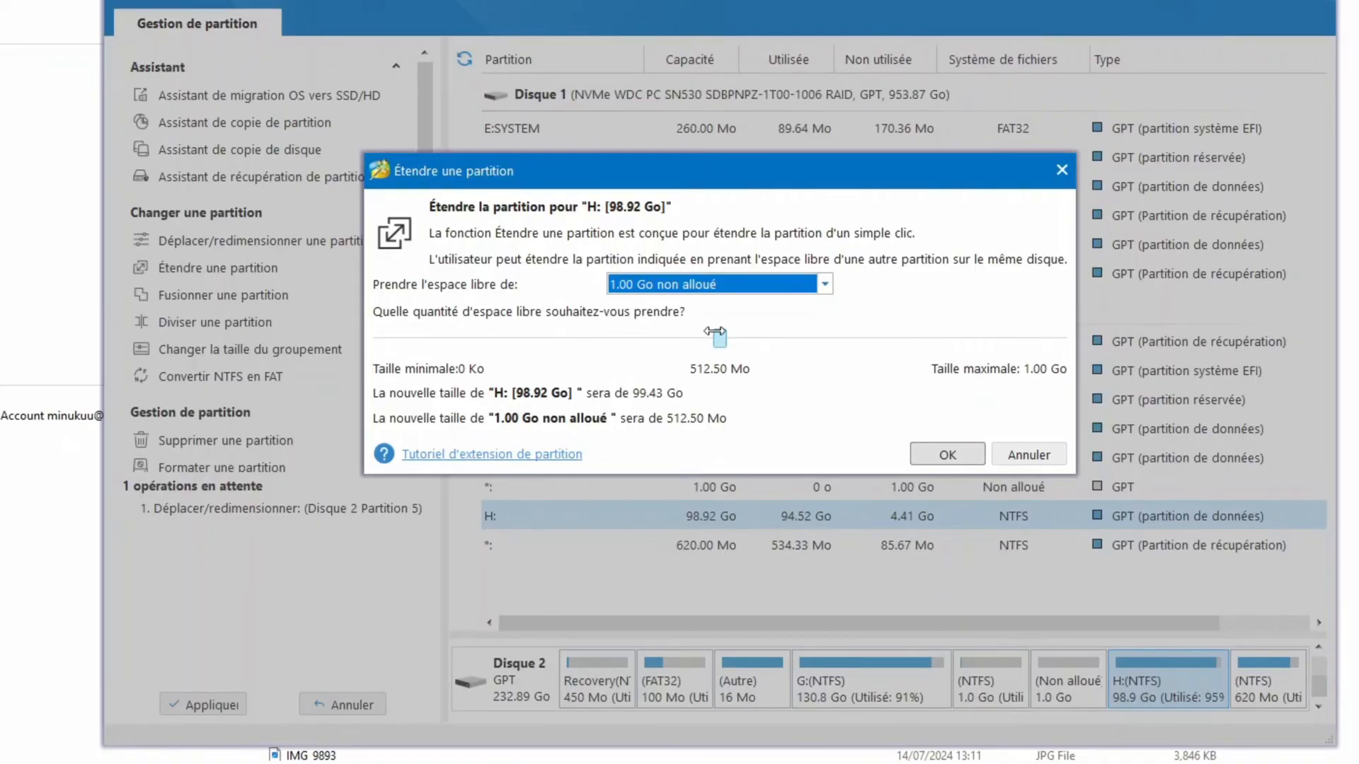
left_click_drag(717, 333, 658, 351)
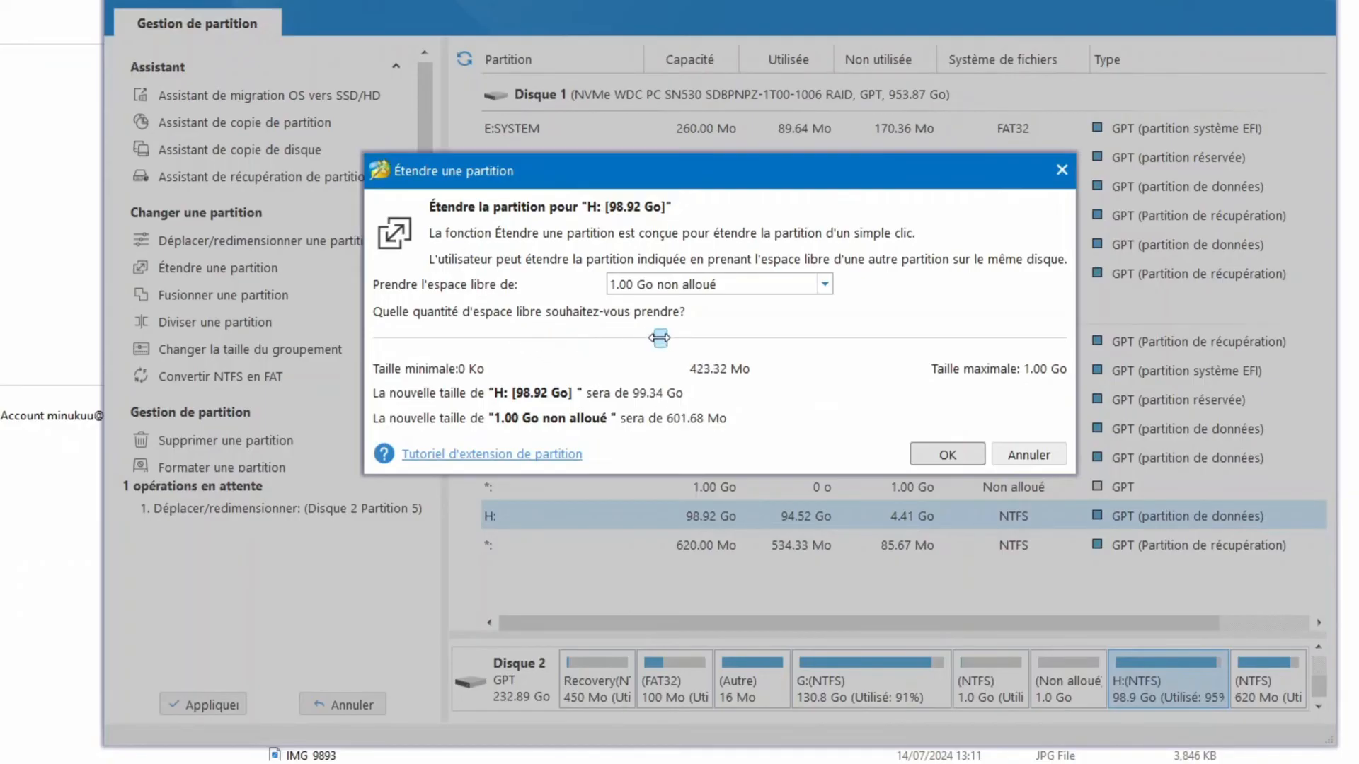
left_click_drag(659, 337, 1058, 339)
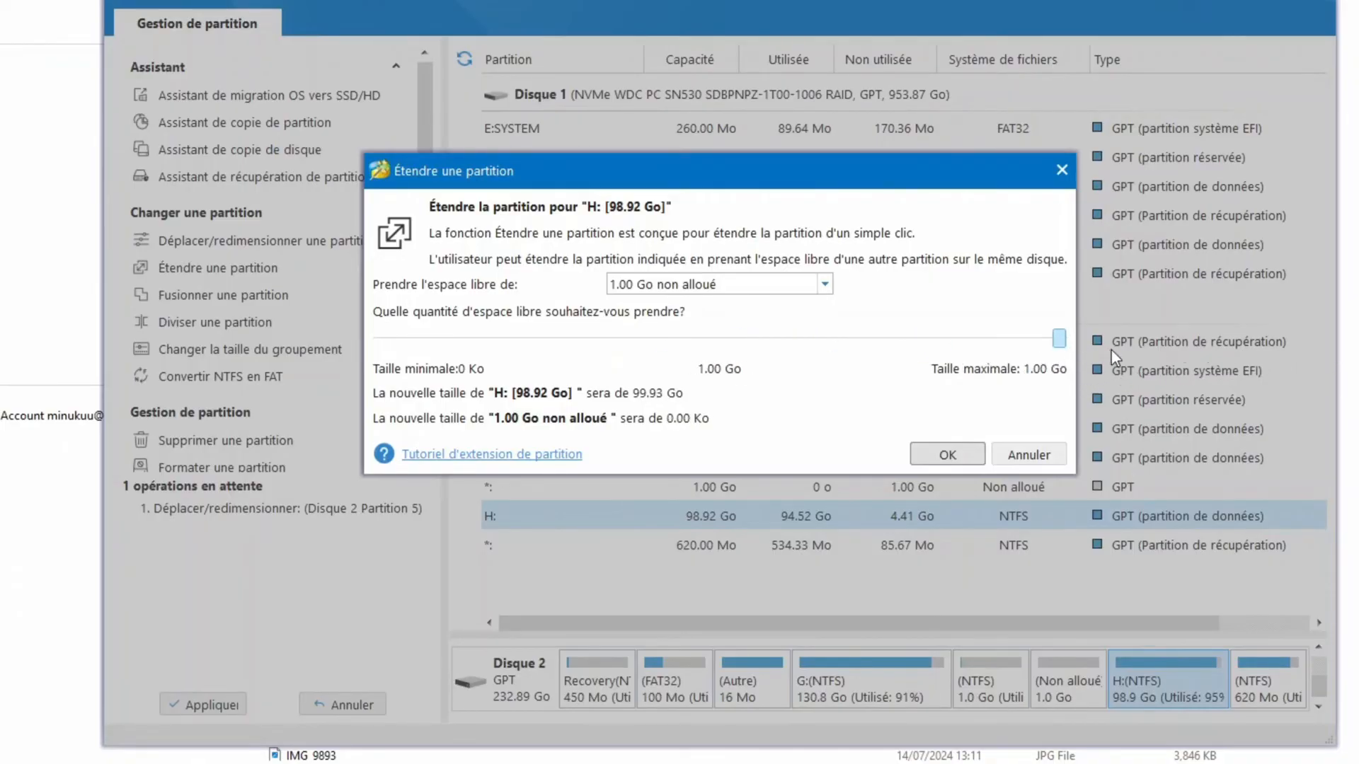
left_click(962, 454)
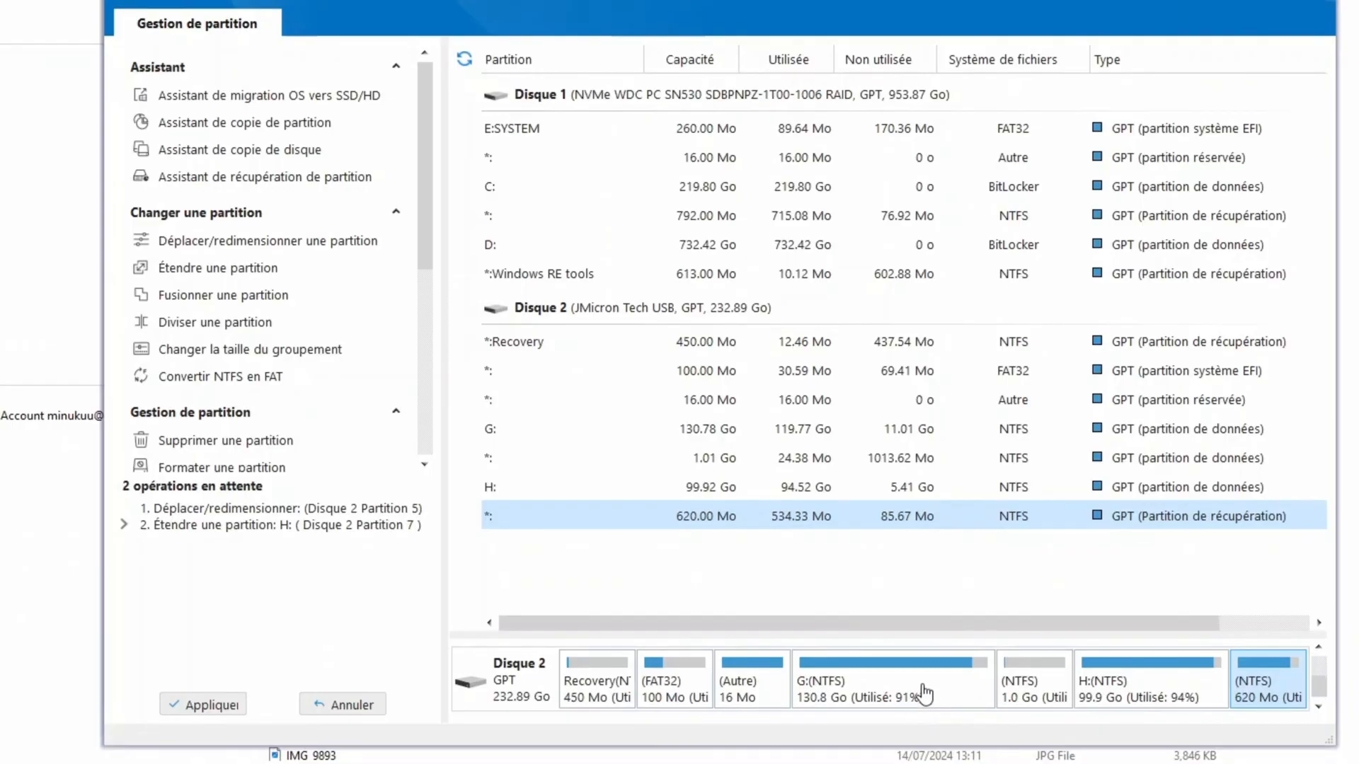
left_click(977, 687)
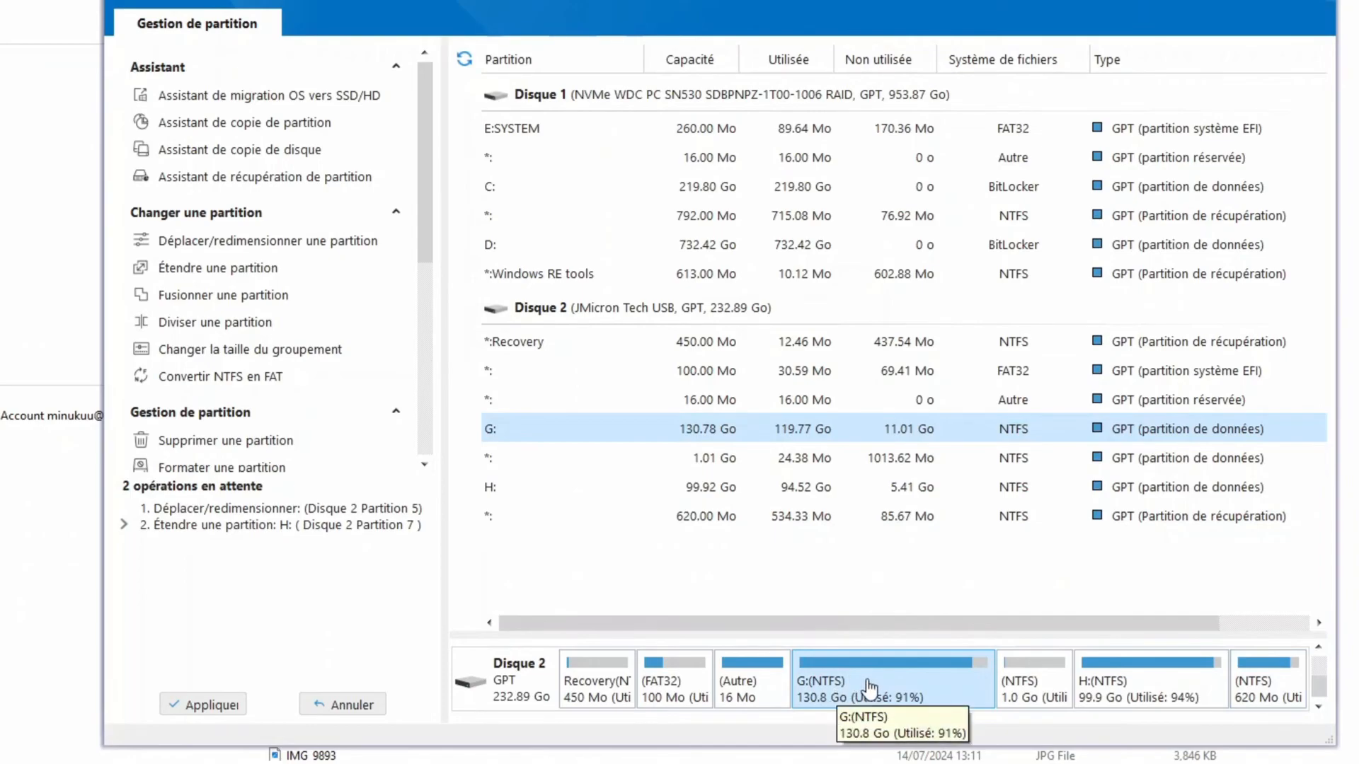
right_click(945, 701)
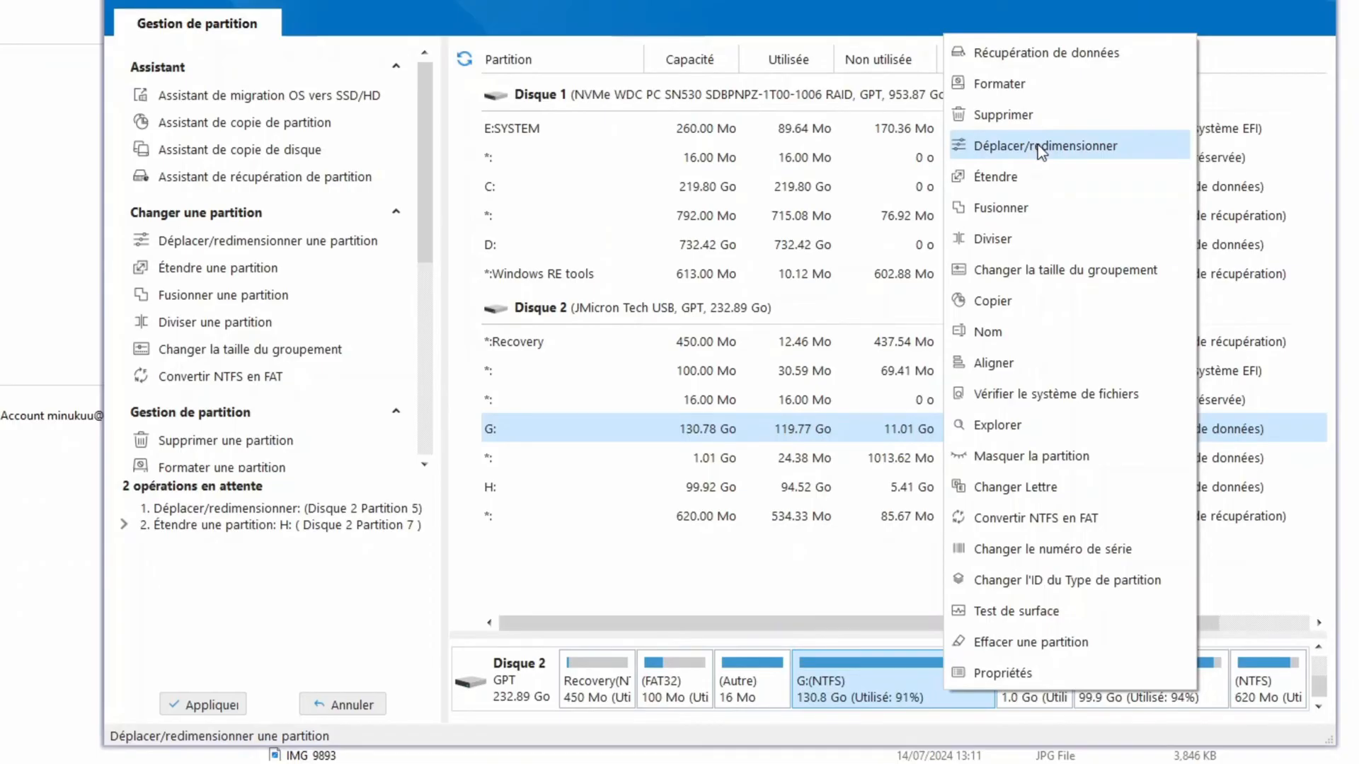
left_click(994, 241)
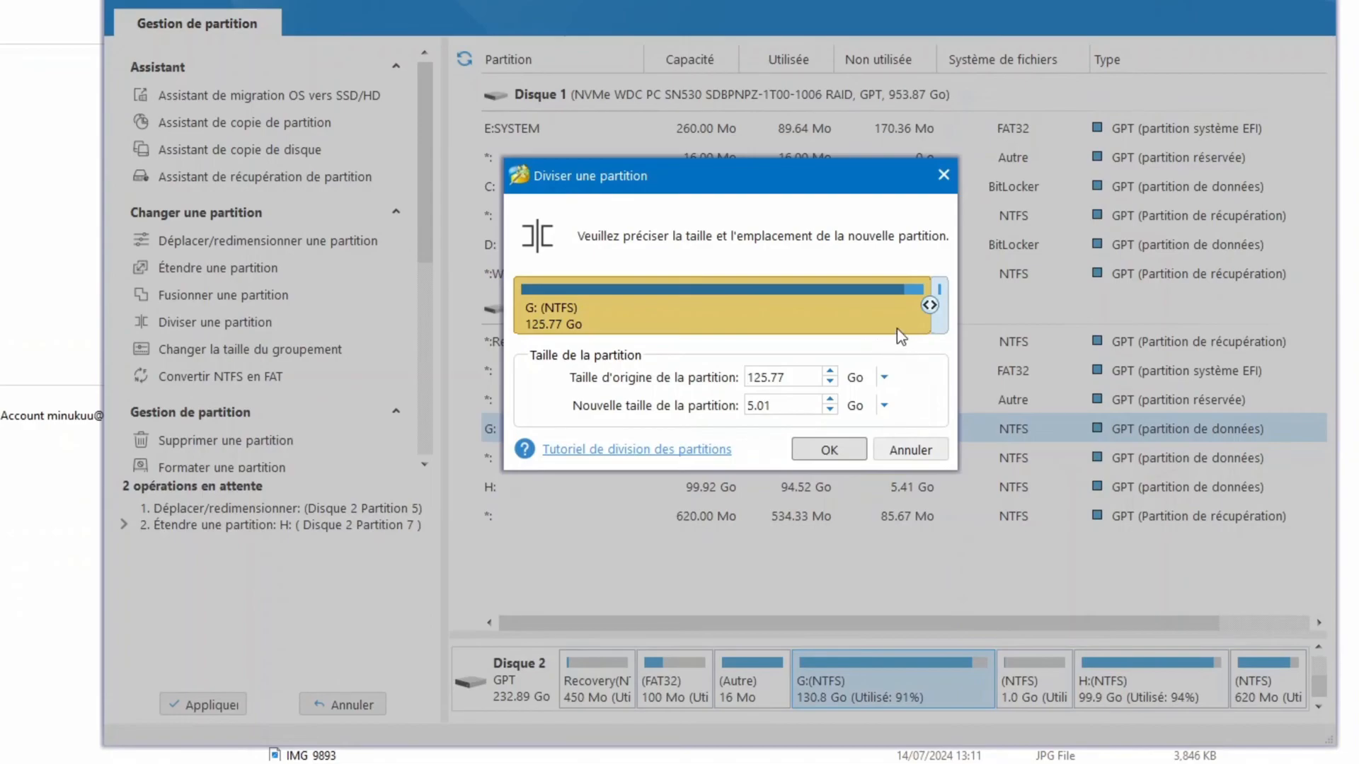
left_click(919, 447)
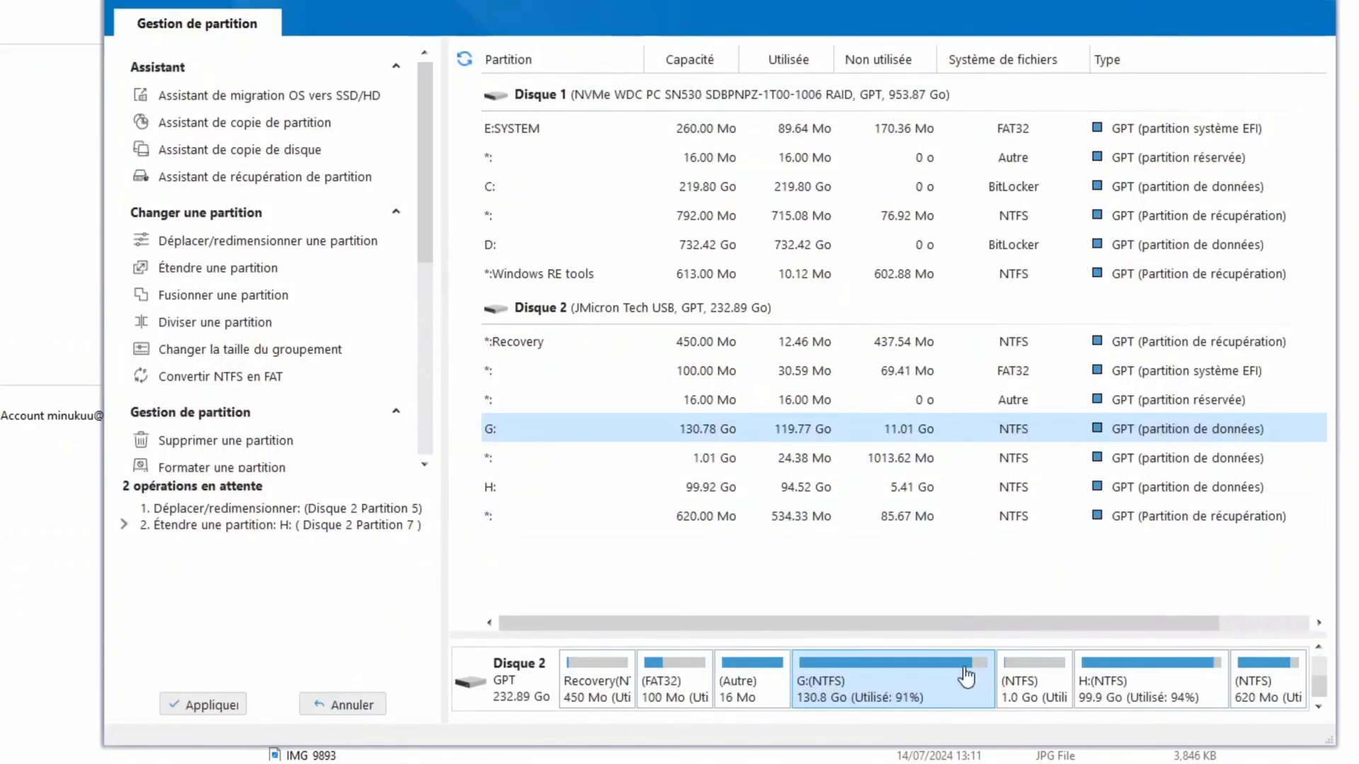
Shrink partition G: on Disque 2 to 125.23 Go, leaving 5.55 Go unallocated after it
right_click(940, 681)
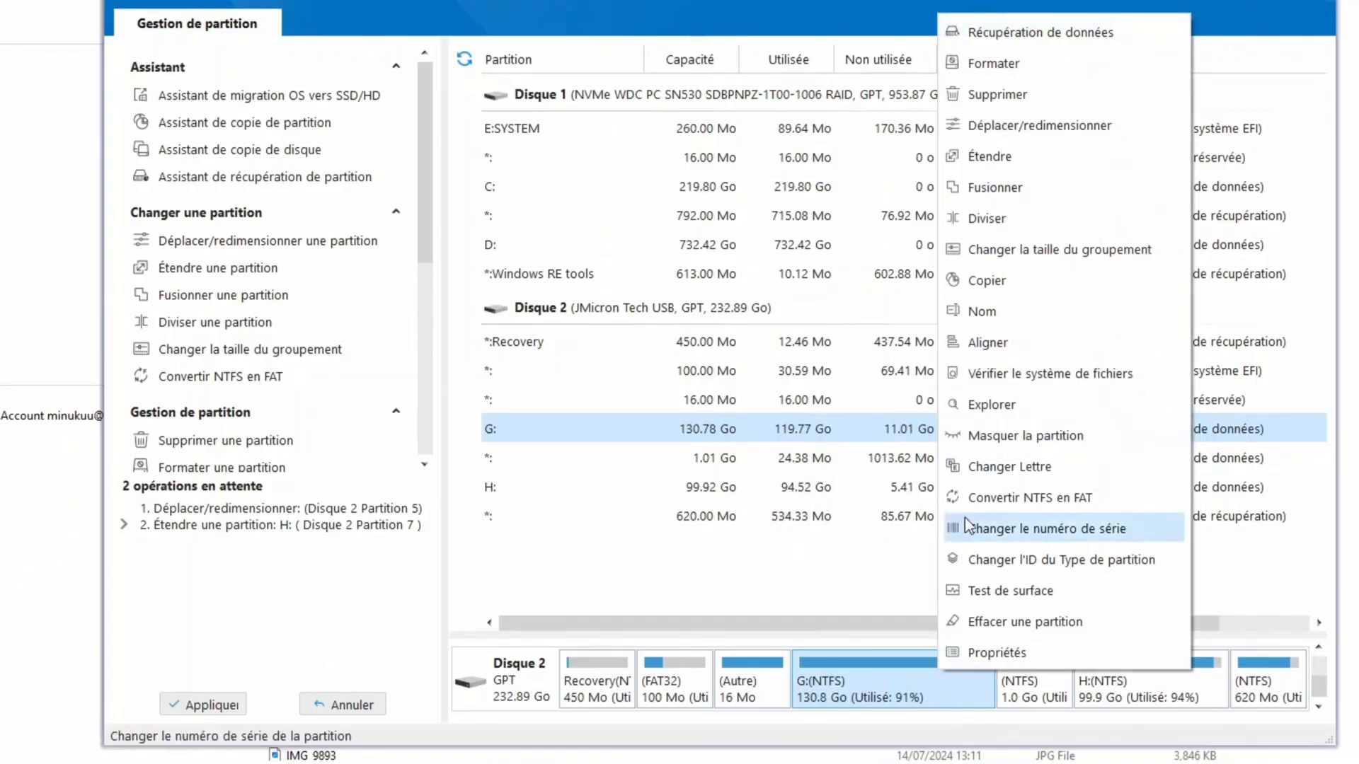
left_click(1047, 129)
left_click_drag(979, 286, 968, 286)
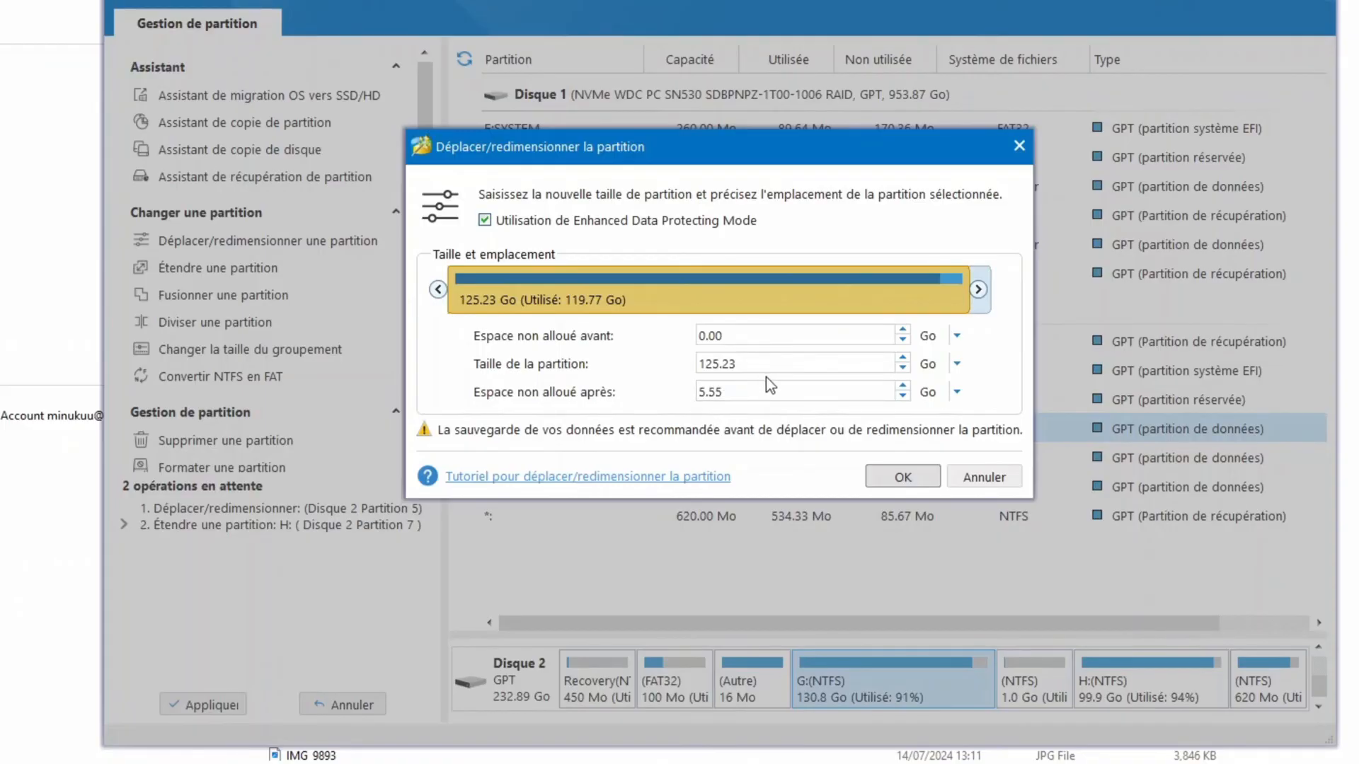
left_click(902, 478)
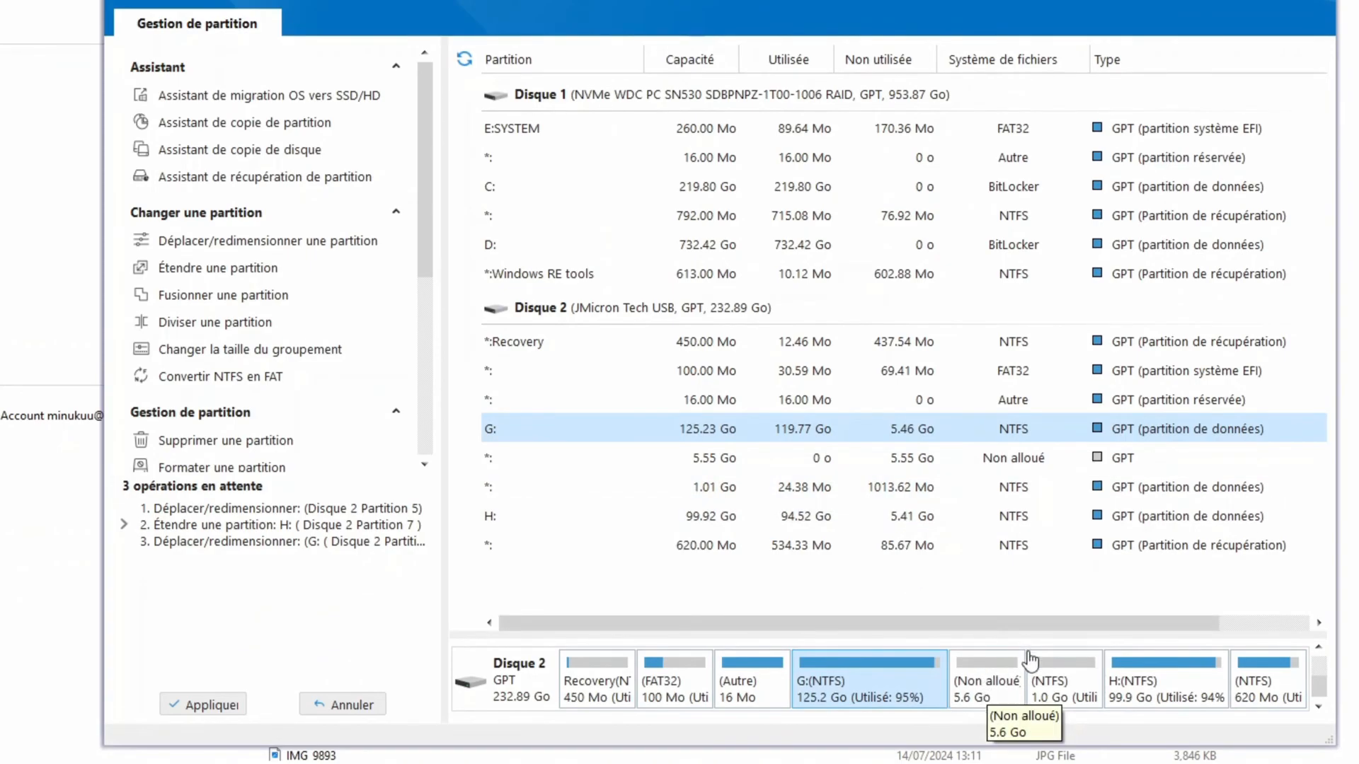
Create a primary NTFS partition named Tuto with drive letter E:, filling the 5.55 Go unallocated space after G:
left_click(997, 685)
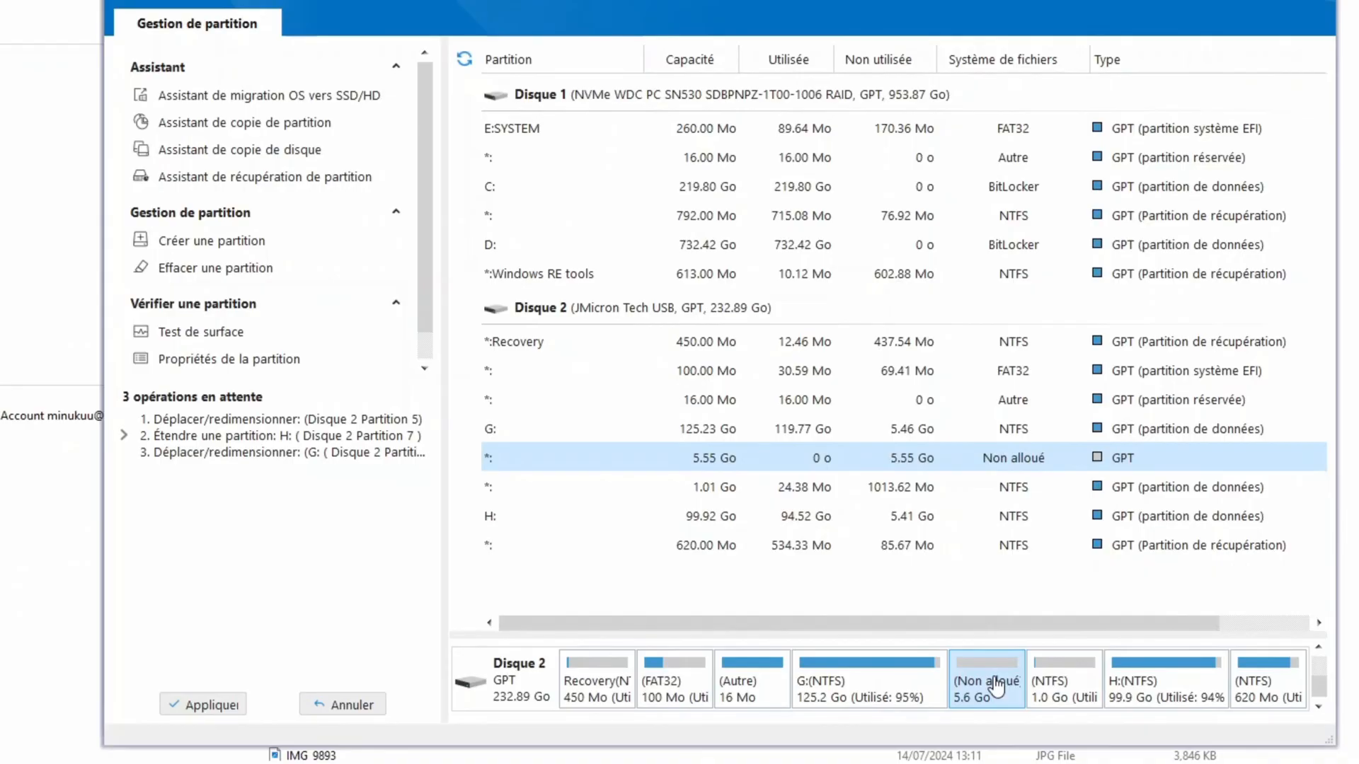
right_click(997, 685)
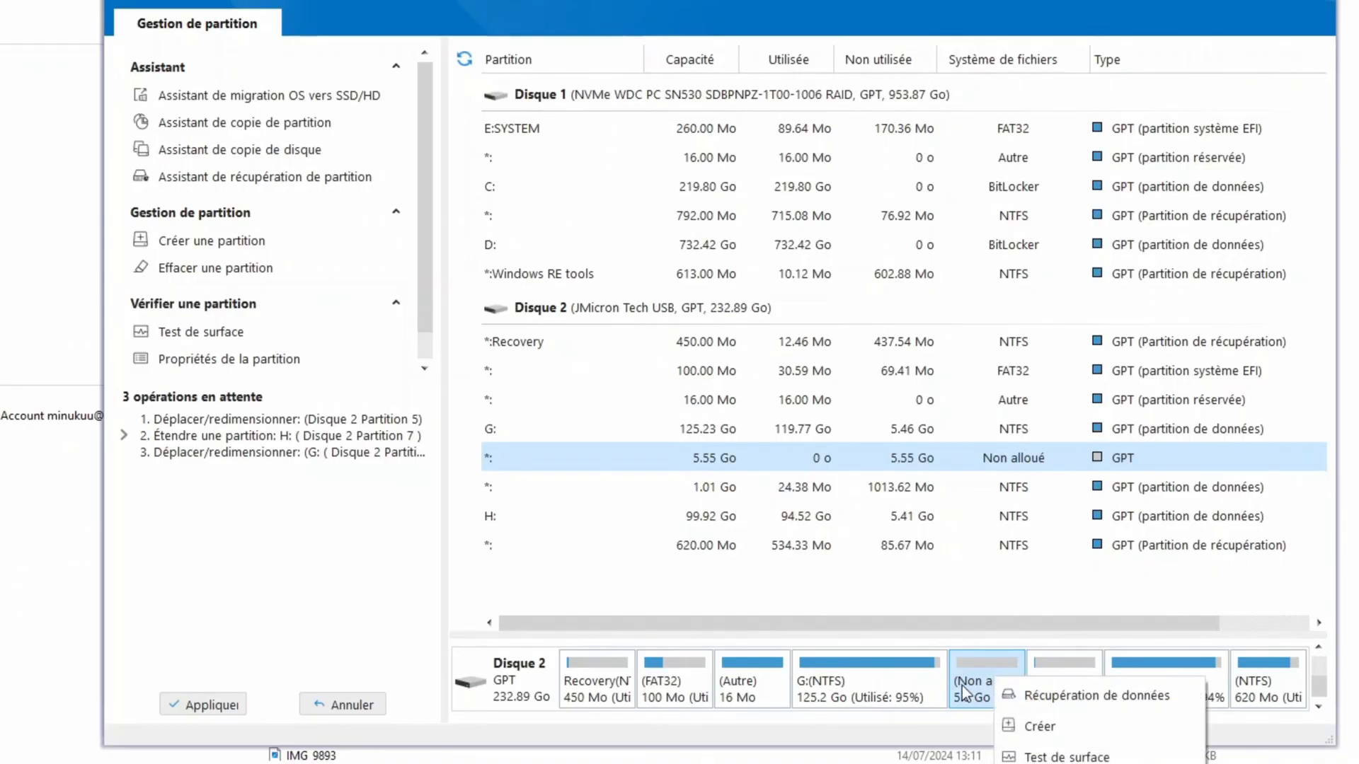
right_click(967, 686)
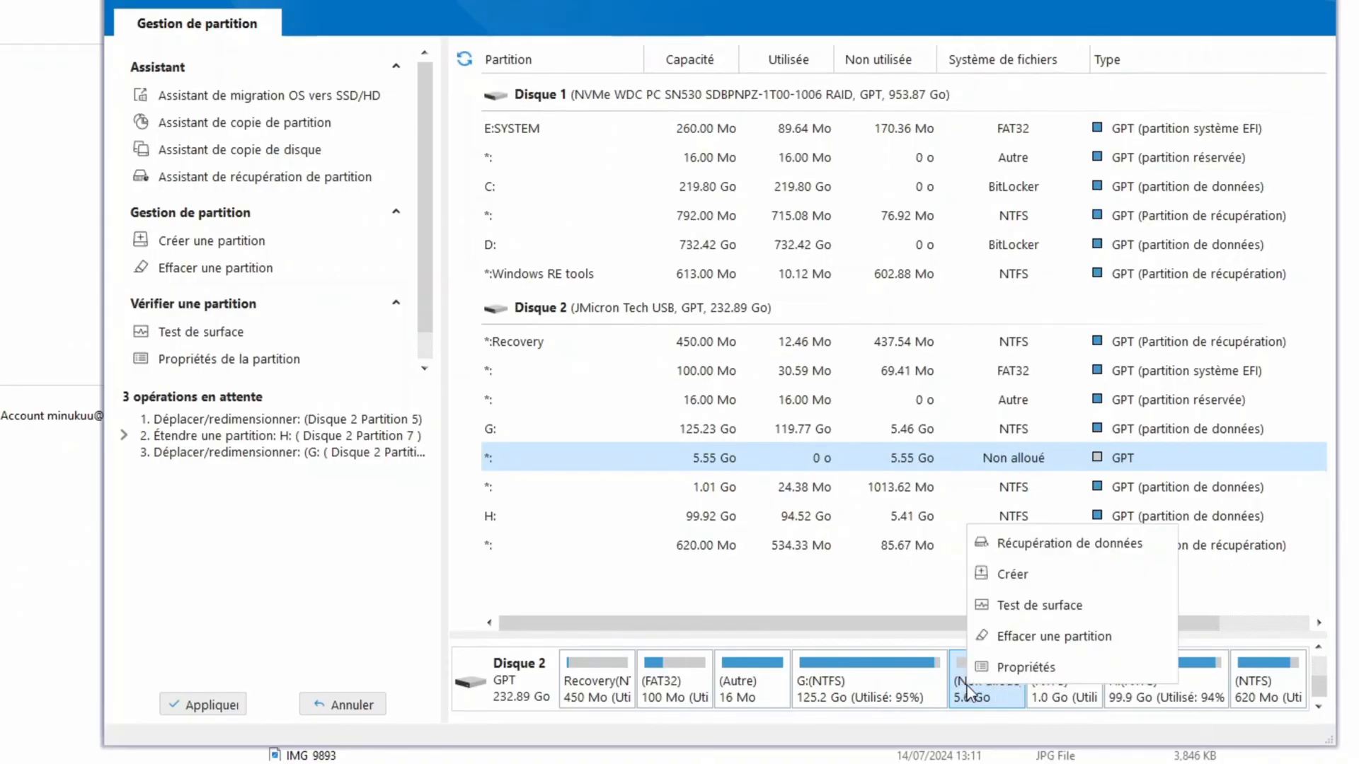
left_click(1038, 575)
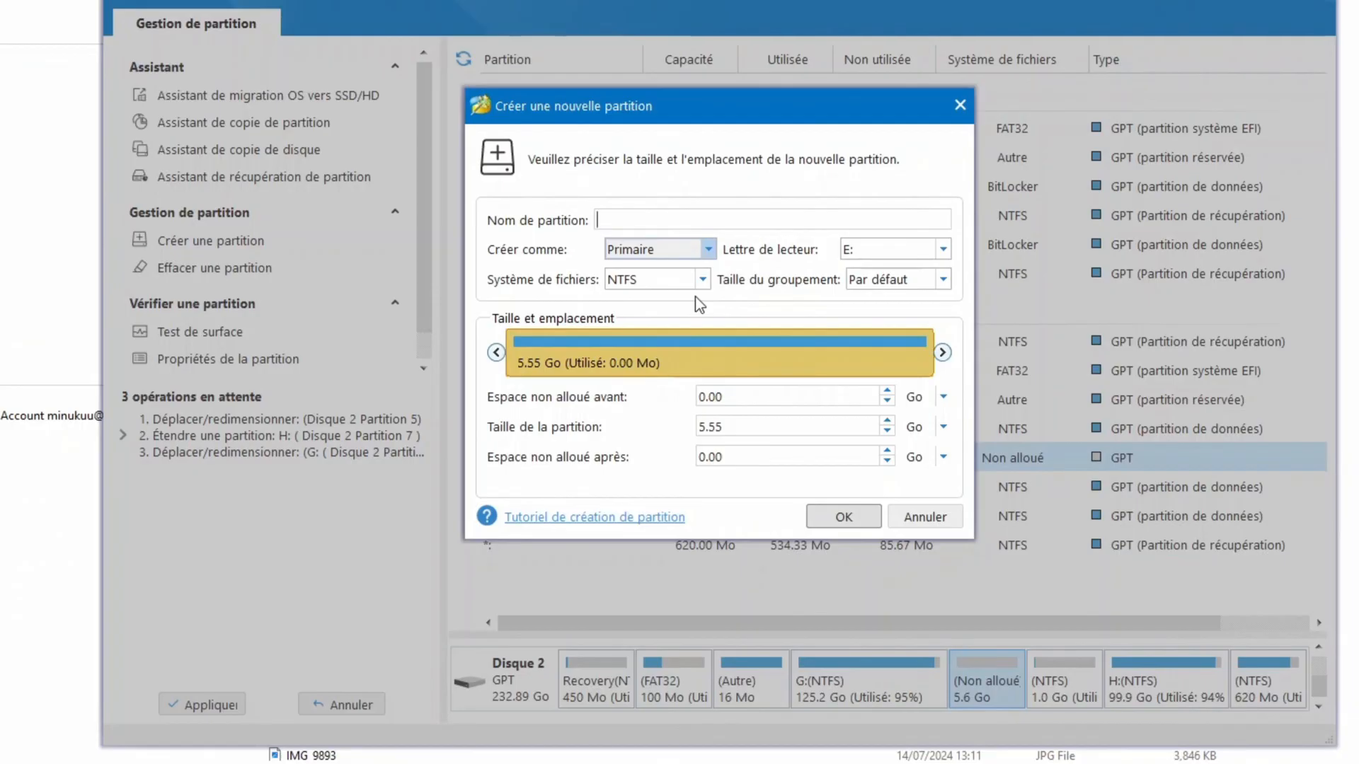
type("t")
key("BackSpace")
type("Tuto")
left_click(844, 517)
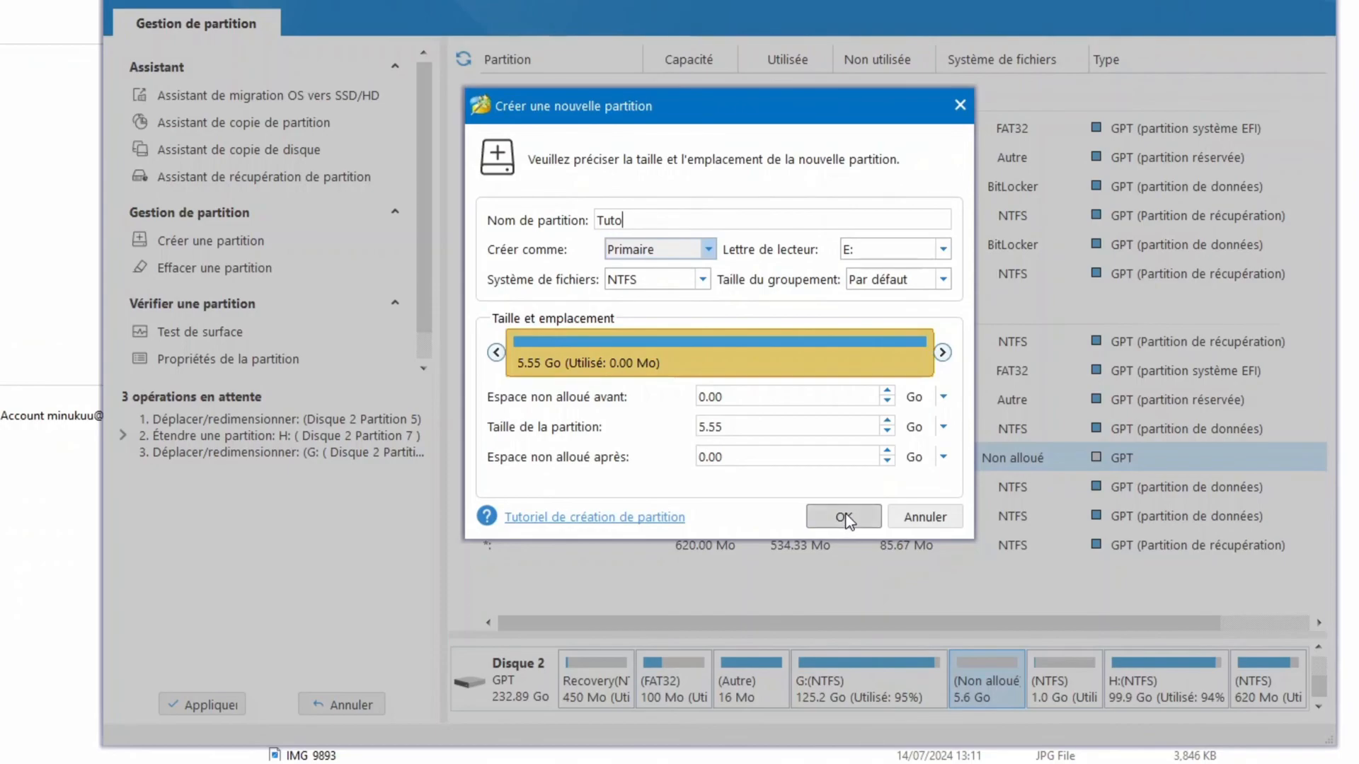